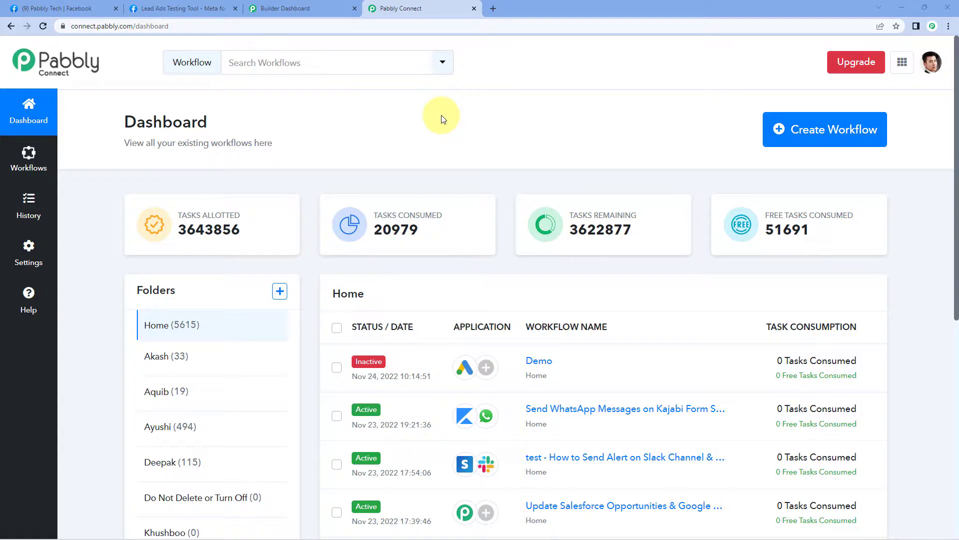
Step: Create a workflow named 'Facebook Lead Ads to Pabbly Email Marketing', correcting typos in the name
{"action": "left_click", "coordinate": [814, 127]}
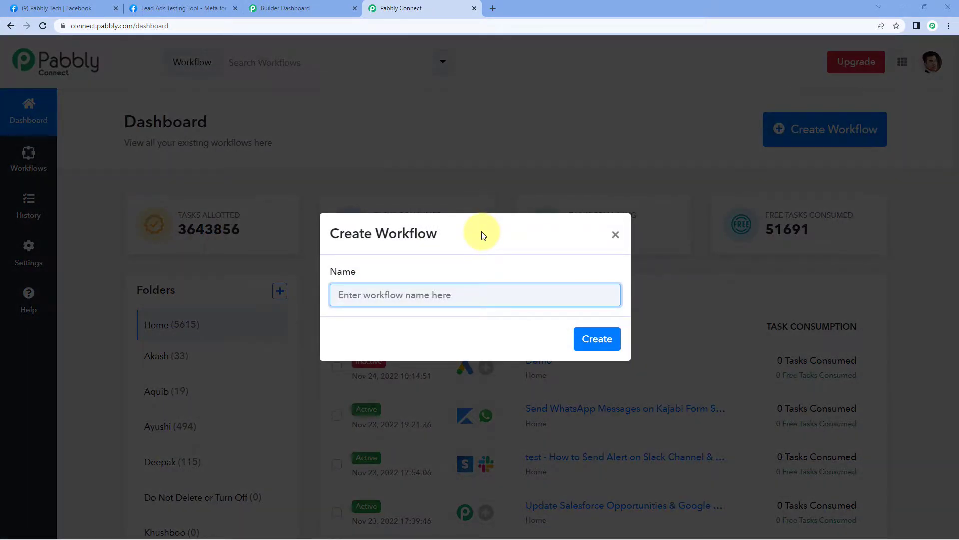
{"action": "type", "text": "Fac"}
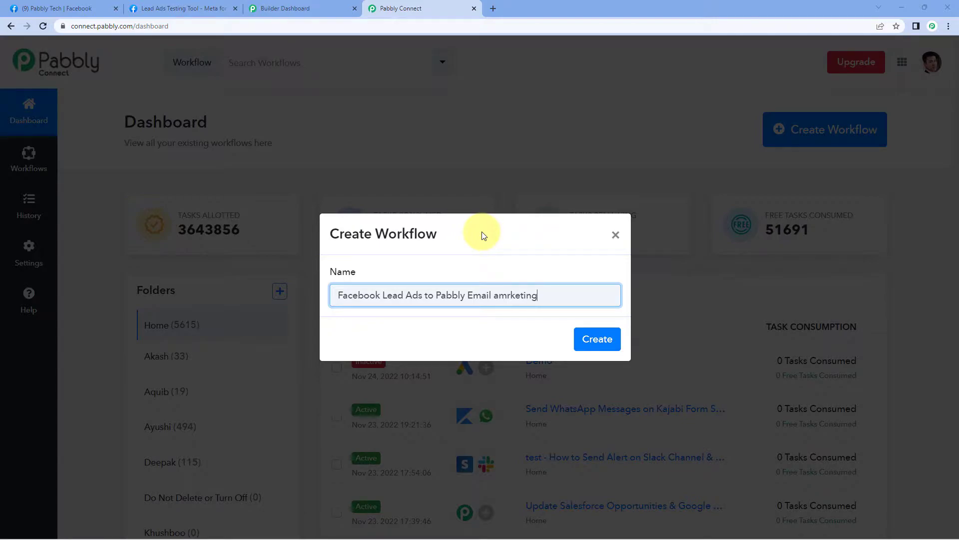
{"action": "key", "text": "BackSpace"}
{"action": "key", "text": "Right"}
{"action": "key", "text": "BackSpace"}
{"action": "type", "text": "Ma"}
{"action": "left_click", "coordinate": [496, 323]}
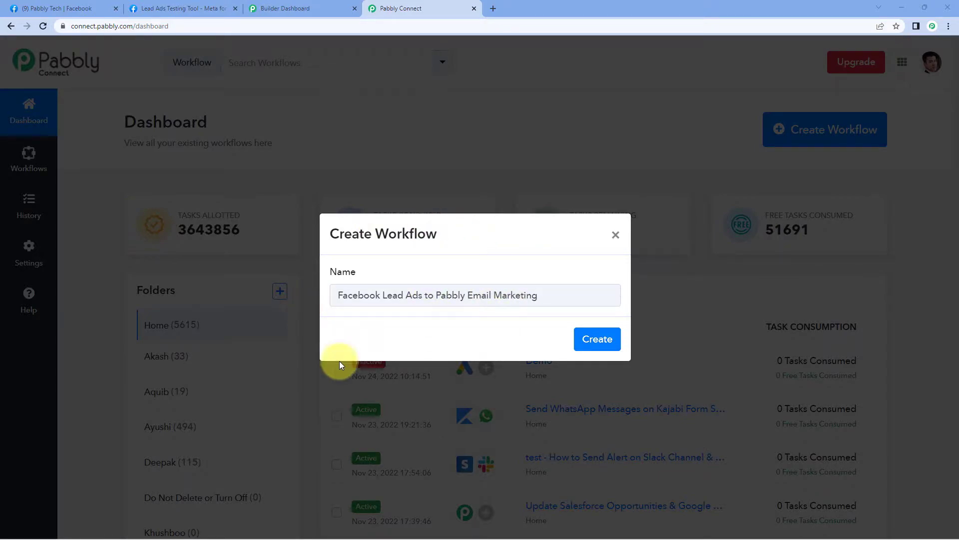
{"action": "left_click", "coordinate": [611, 343]}
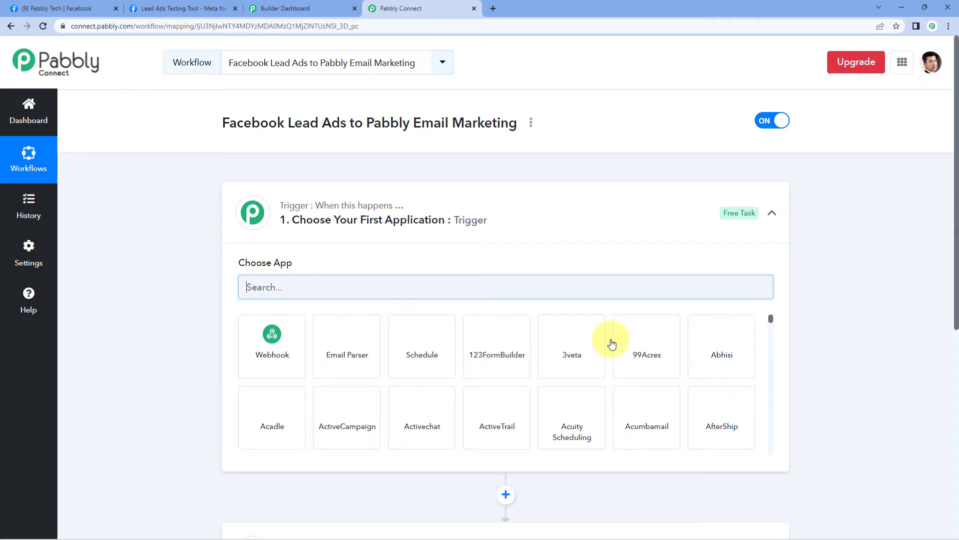
{"action": "left_click", "coordinate": [516, 215]}
{"action": "left_click", "coordinate": [516, 215]}
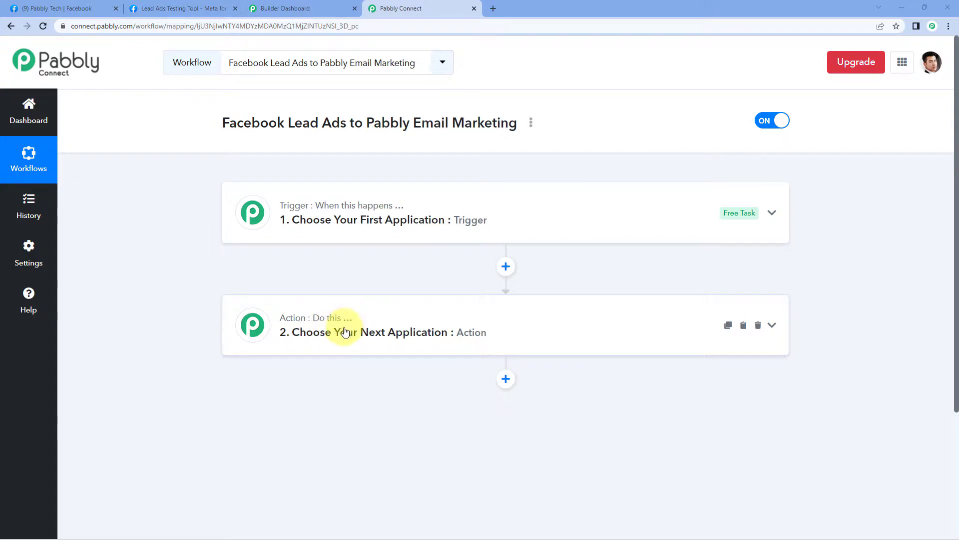
{"action": "left_click", "coordinate": [508, 209]}
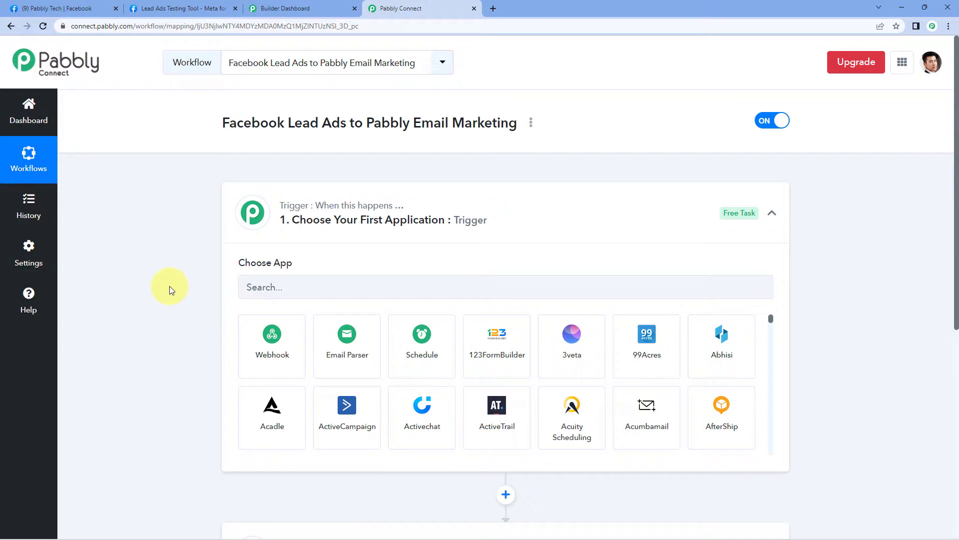
{"action": "scroll", "coordinate": [200, 280], "scroll_direction": "down", "scroll_amount": 2}
Step: Set the trigger to Facebook Lead Ads with the New Lead (Instant) event
{"action": "left_click", "coordinate": [322, 191]}
{"action": "type", "text": "Facebook"}
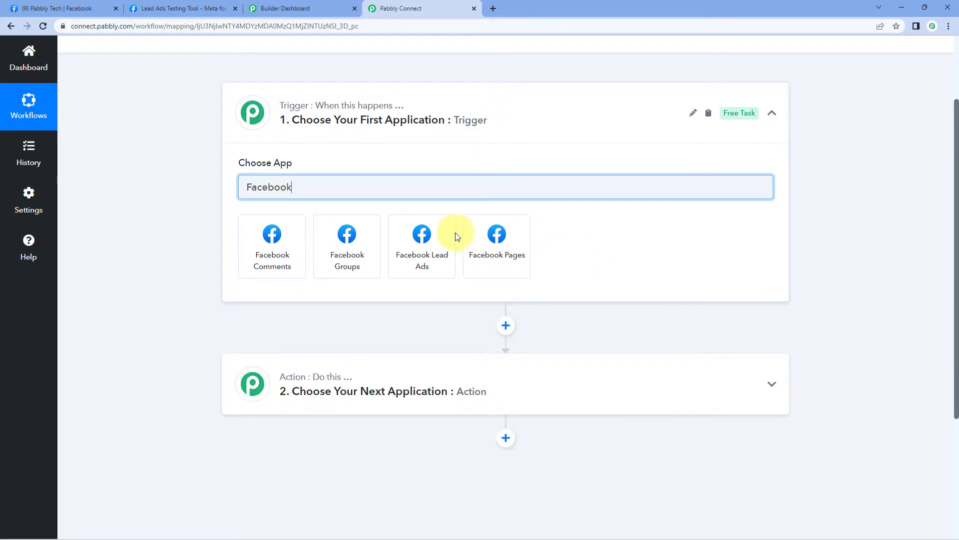
{"action": "left_click", "coordinate": [428, 244]}
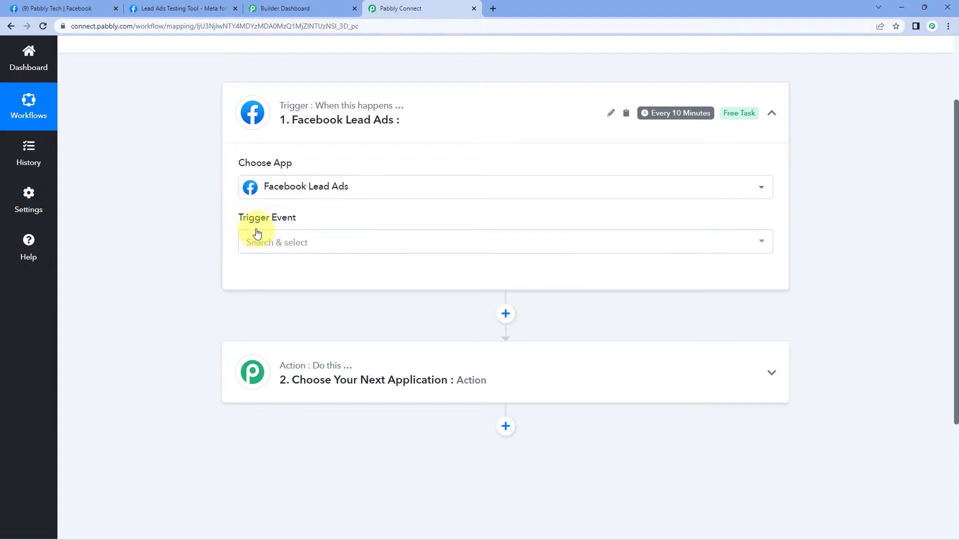
{"action": "left_click", "coordinate": [345, 242]}
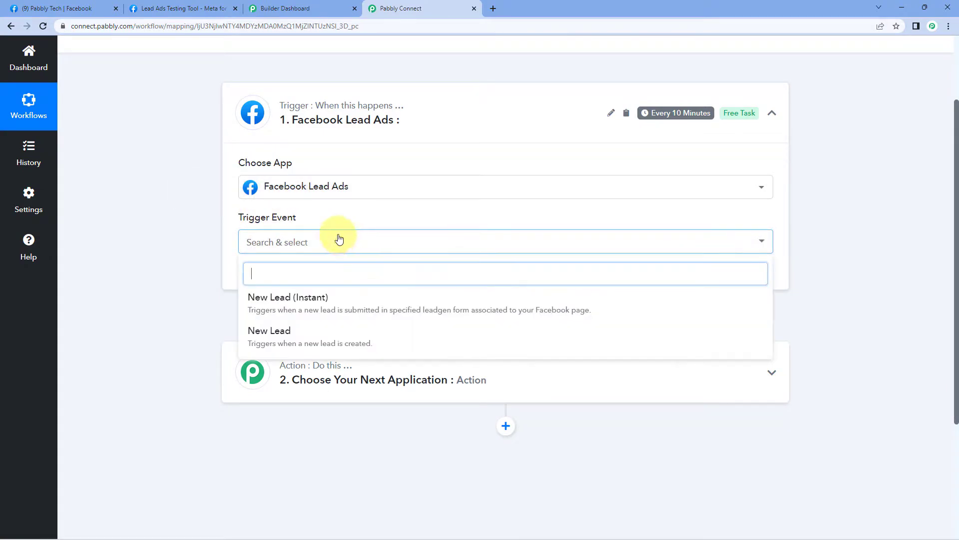
{"action": "left_click", "coordinate": [347, 298]}
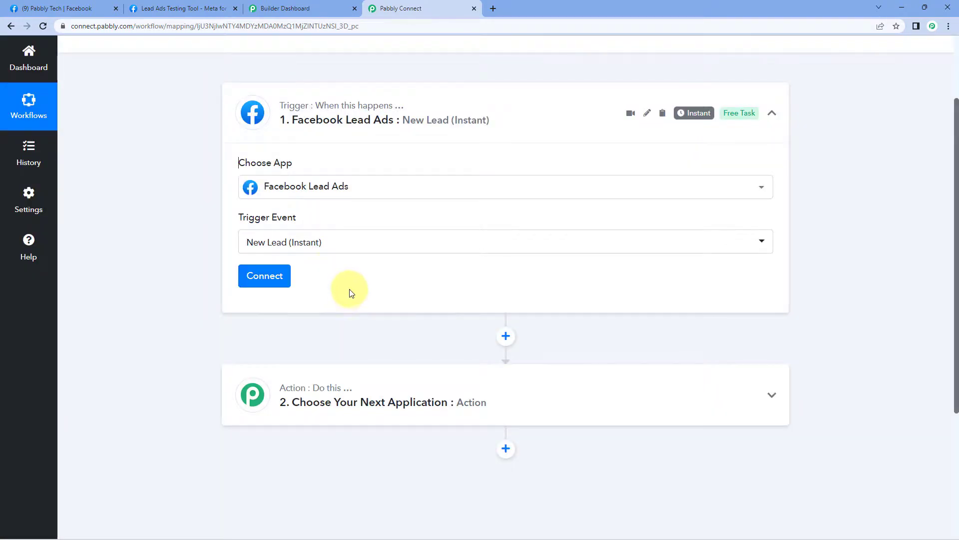
Step: Add a new Facebook Lead Ads connection and authorise it, then view the Pabbly Tech Facebook page
{"action": "left_click", "coordinate": [290, 276]}
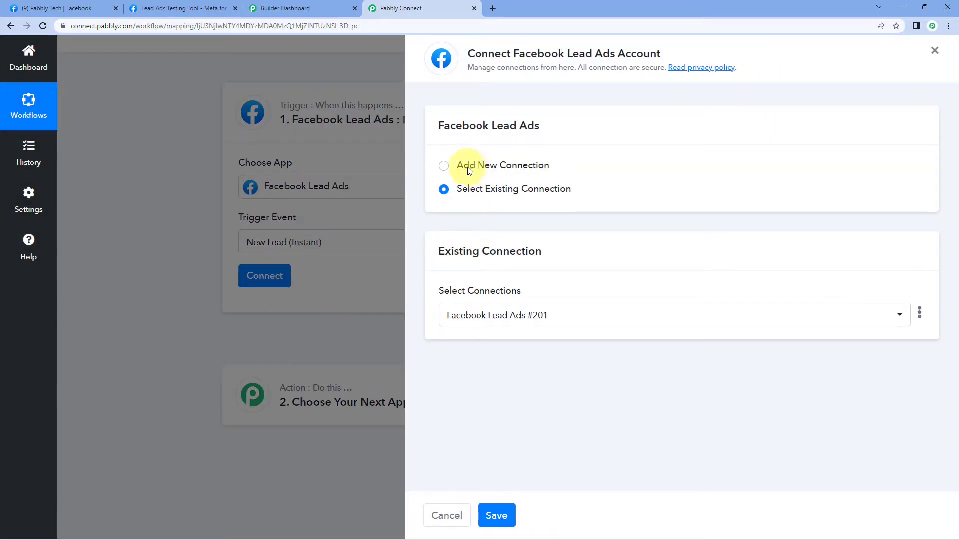
{"action": "left_click", "coordinate": [444, 167]}
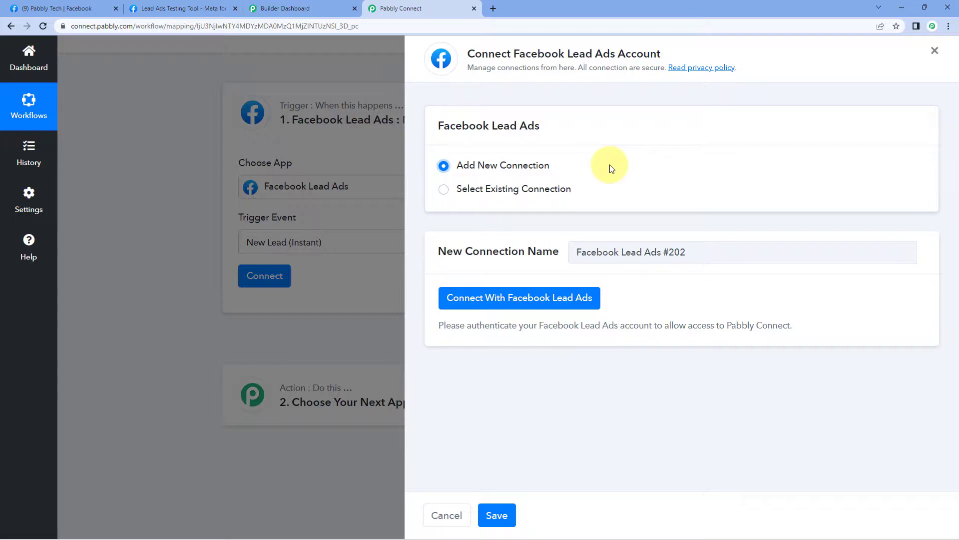
{"action": "left_click", "coordinate": [515, 304]}
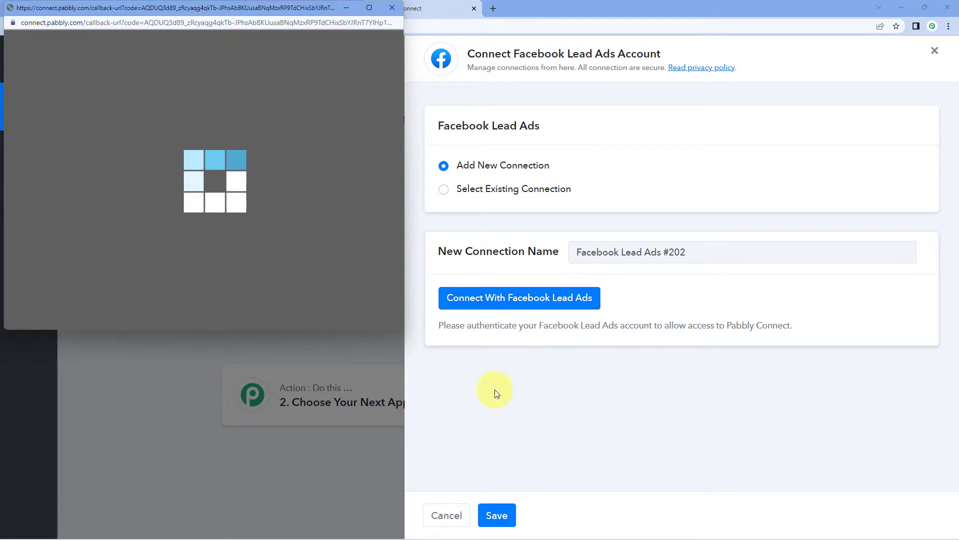
{"action": "left_click", "coordinate": [83, 8]}
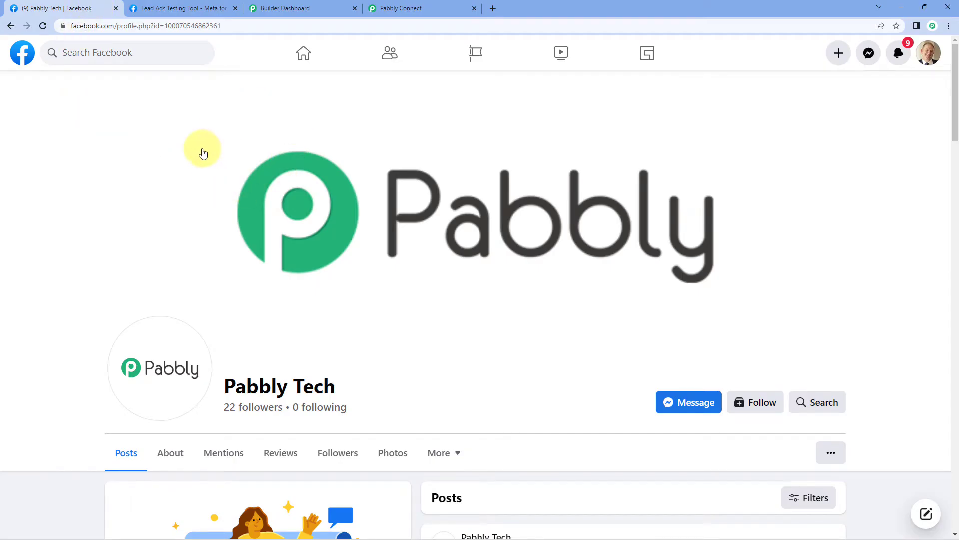
Step: Confirm the Facebook Lead Ads account is connected, browse the Page list, and check the page name on Facebook
{"action": "left_click", "coordinate": [449, 8]}
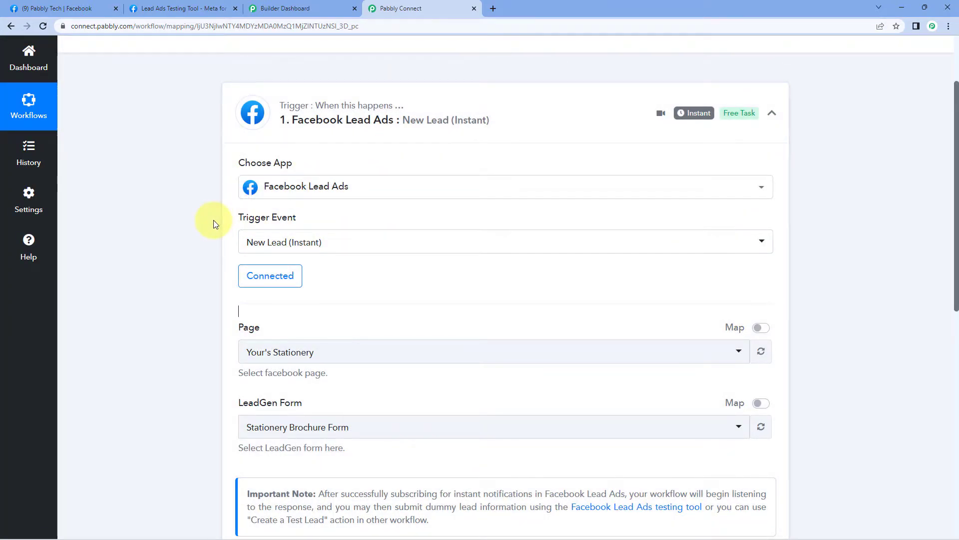
{"action": "scroll", "coordinate": [207, 220], "scroll_direction": "down", "scroll_amount": 3}
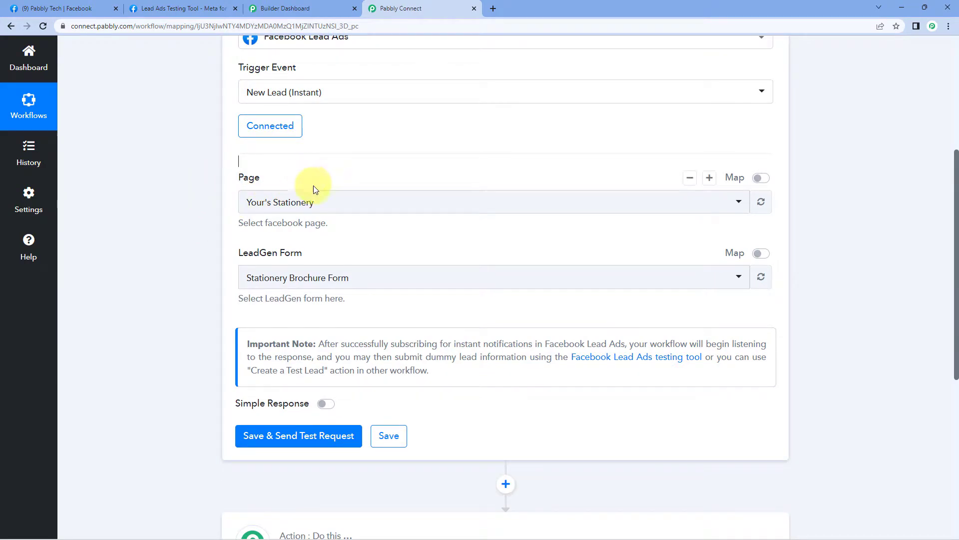
{"action": "left_click", "coordinate": [338, 201]}
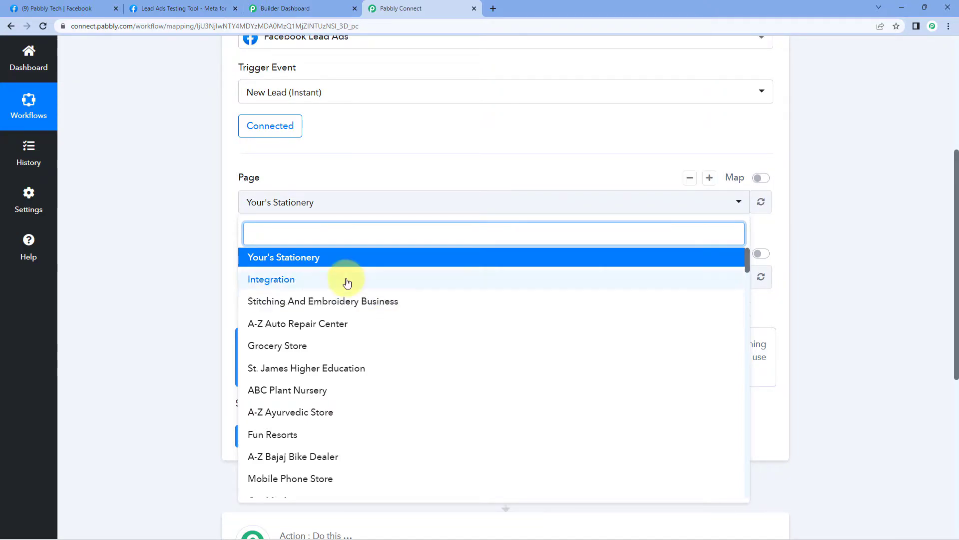
{"action": "scroll", "coordinate": [348, 282], "scroll_direction": "down", "scroll_amount": 5}
{"action": "scroll", "coordinate": [348, 281], "scroll_direction": "up", "scroll_amount": 5}
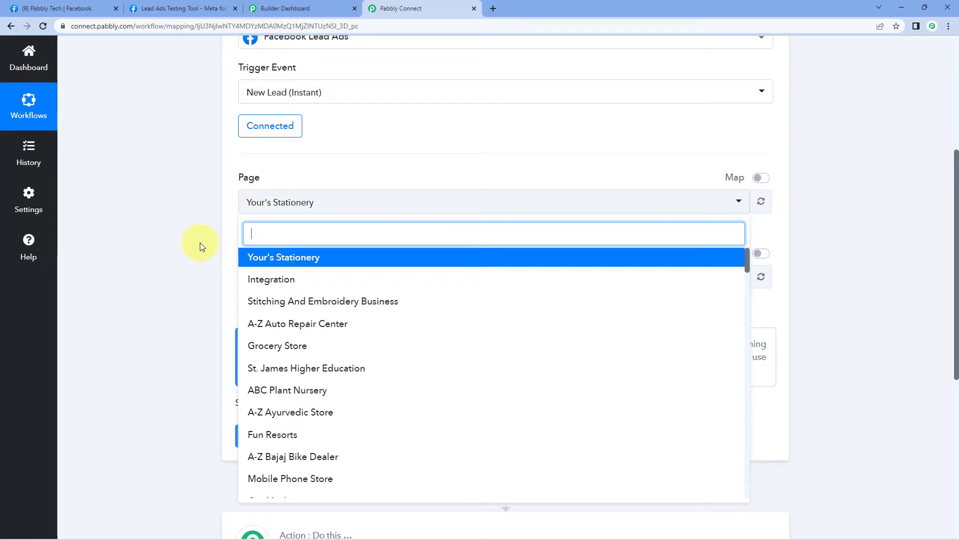
{"action": "left_click", "coordinate": [60, 8]}
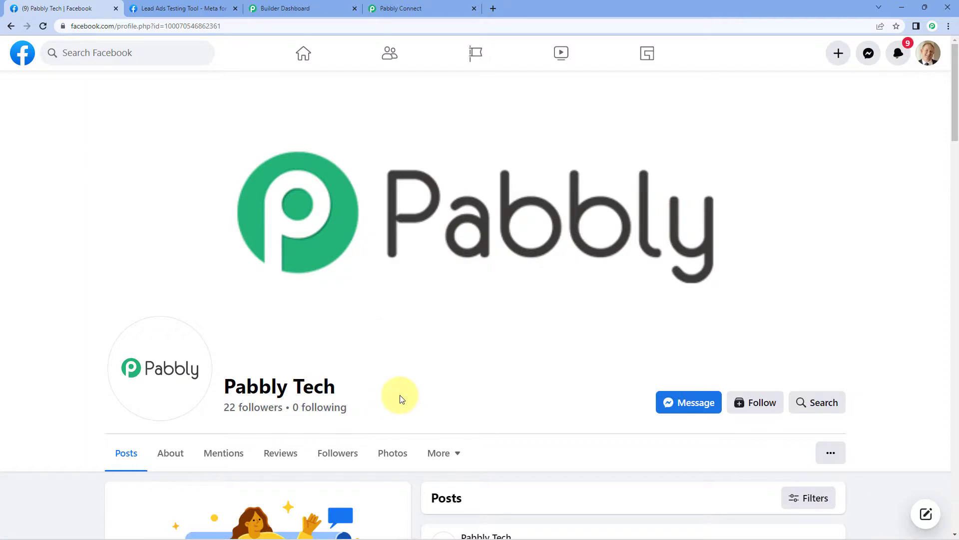
Step: Set the trigger Page to Pabbly Tech and the LeadGen Form to Pabbly
{"action": "left_click", "coordinate": [410, 6]}
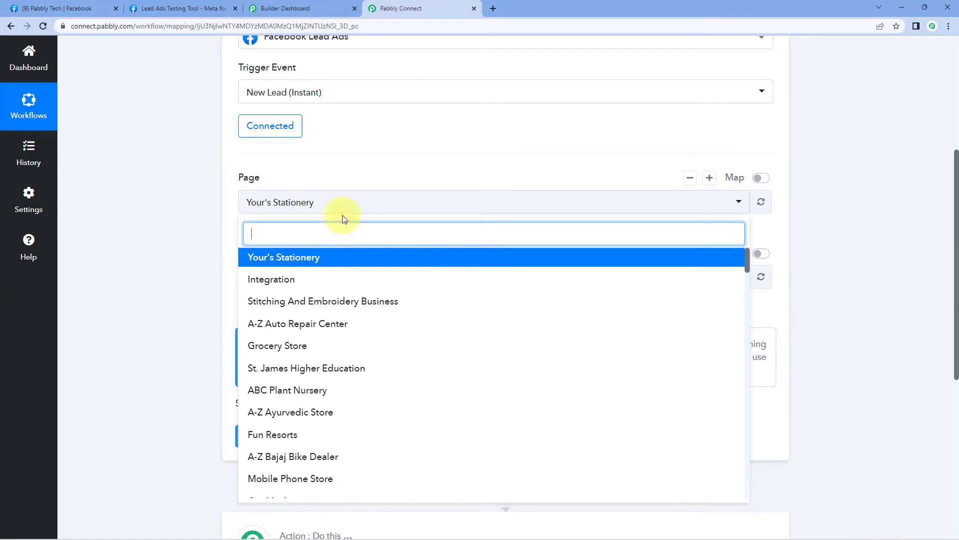
{"action": "type", "text": "Pabbly"}
{"action": "left_click", "coordinate": [264, 303]}
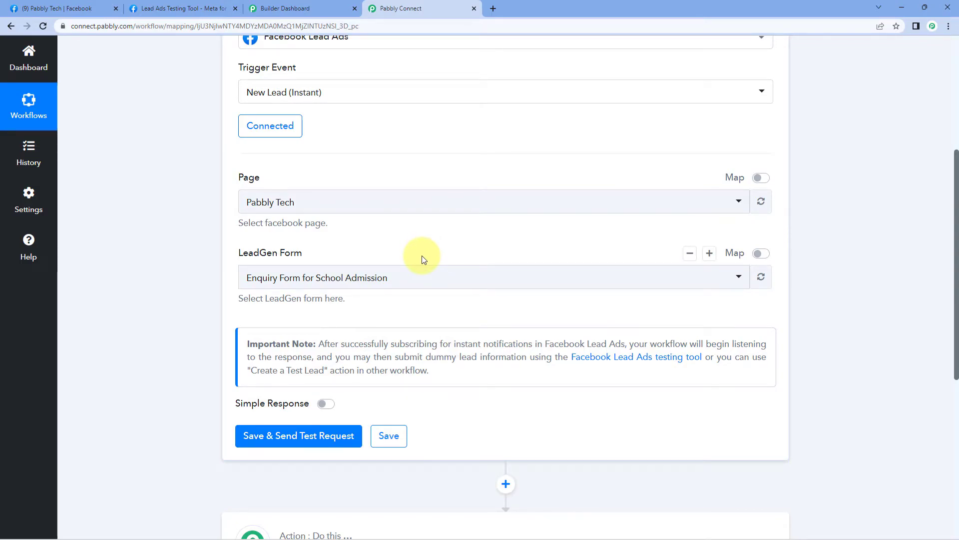
{"action": "left_click", "coordinate": [407, 280]}
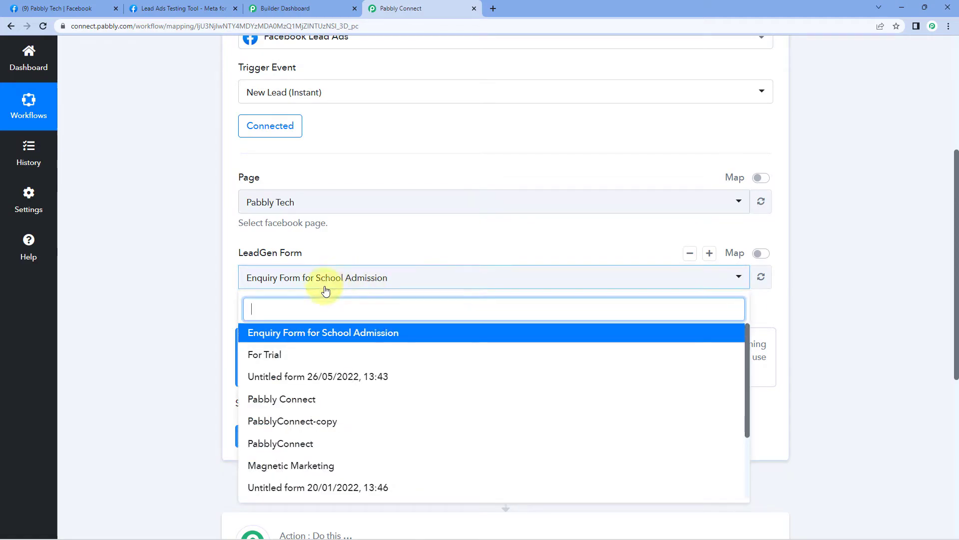
{"action": "scroll", "coordinate": [325, 378], "scroll_direction": "down", "scroll_amount": 2}
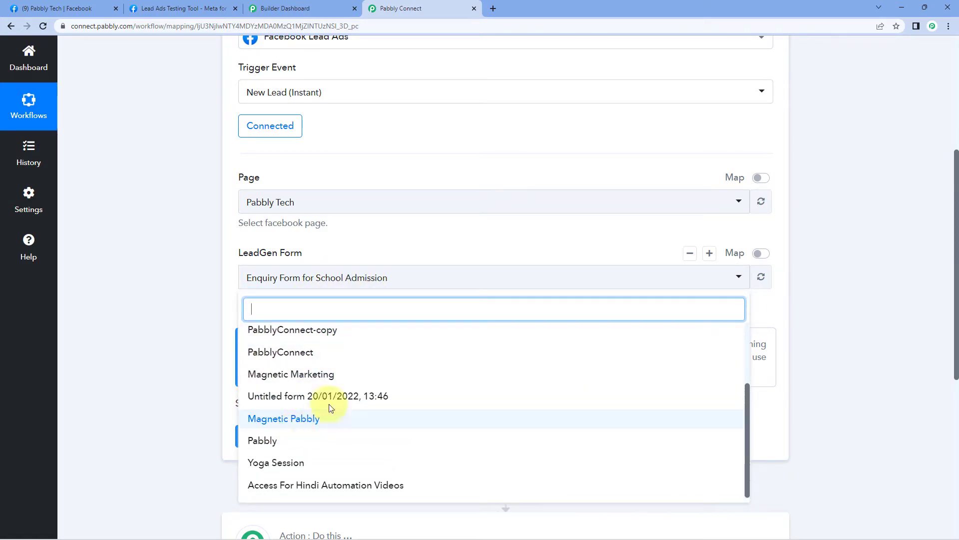
{"action": "left_click", "coordinate": [284, 440]}
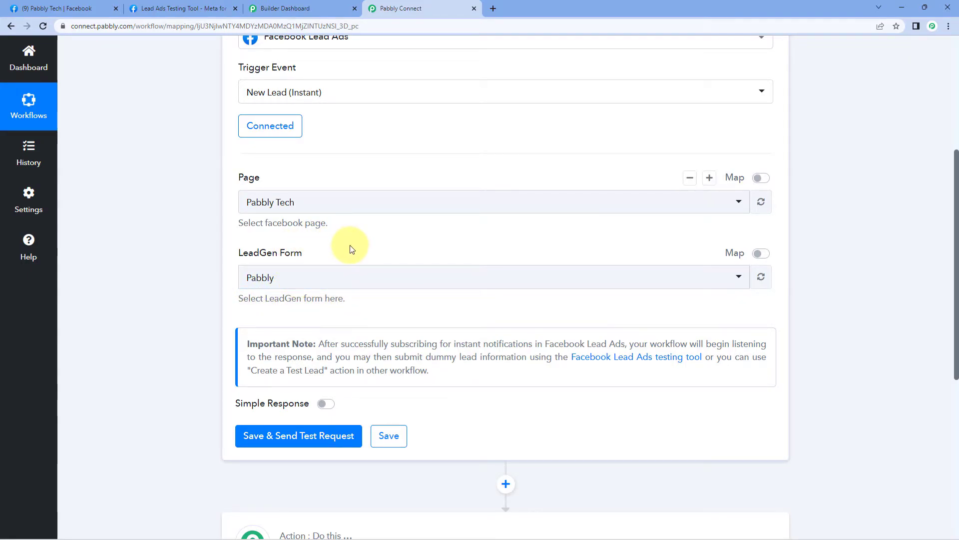
{"action": "scroll", "coordinate": [350, 249], "scroll_direction": "down", "scroll_amount": 2}
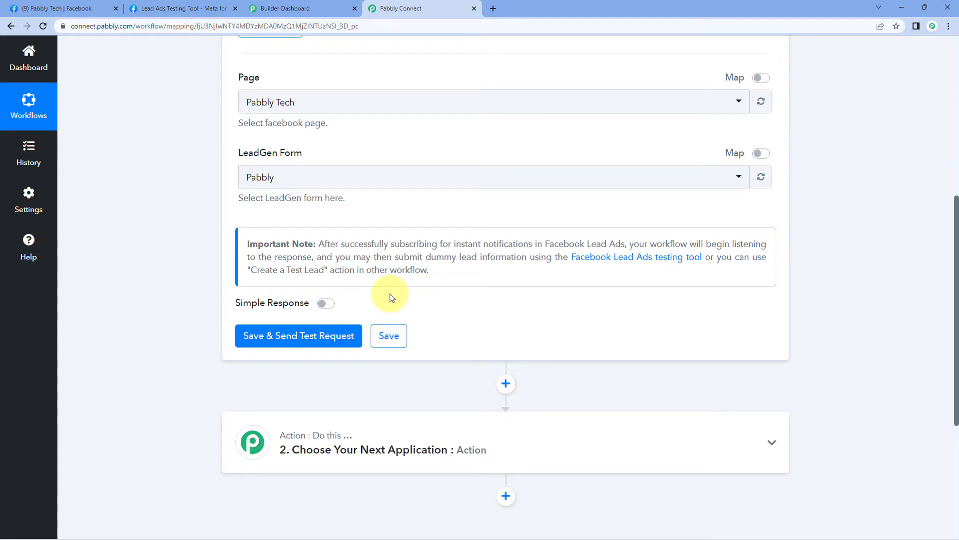
Step: Save and send a test request, then open Facebook's Lead Ads Testing Tool in a new tab
{"action": "left_click", "coordinate": [299, 336]}
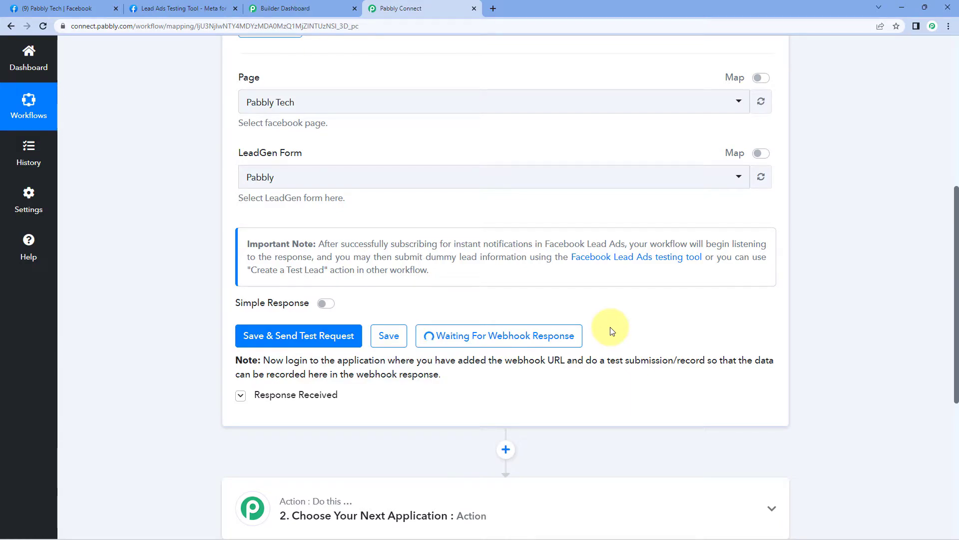
{"action": "right_click", "coordinate": [625, 263]}
{"action": "left_click", "coordinate": [626, 264]}
{"action": "left_click", "coordinate": [514, 8]}
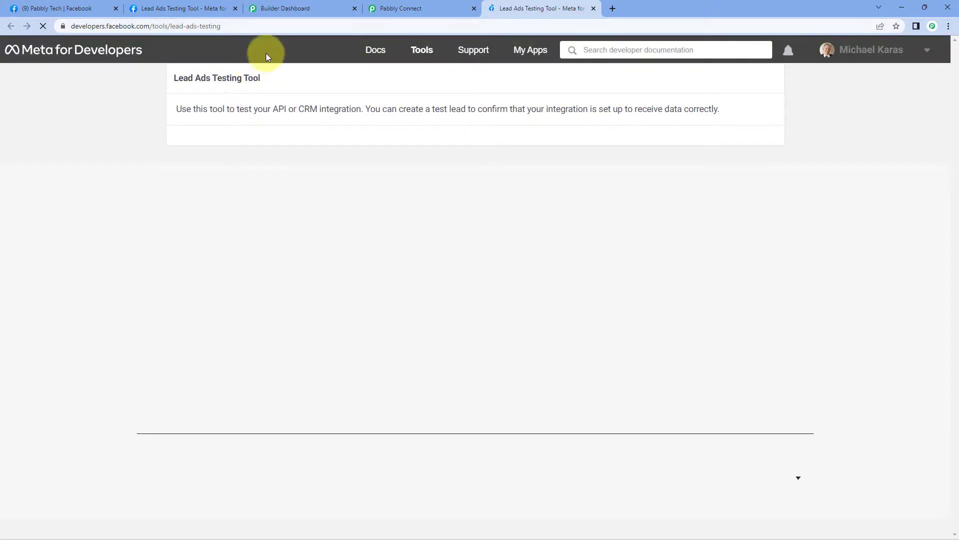
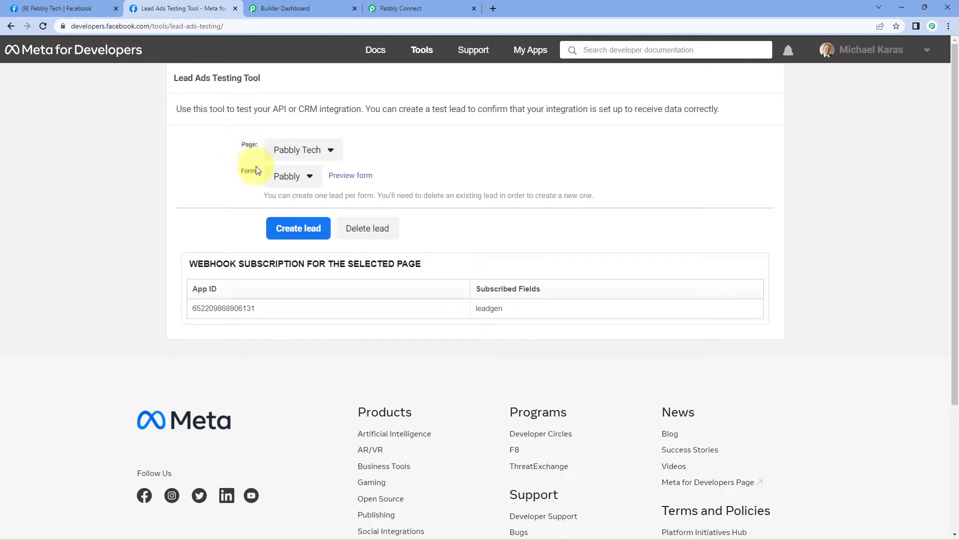
Step: Select the Pabbly Tech page and the Pabbly form, then preview the lead form
{"action": "left_click", "coordinate": [340, 151]}
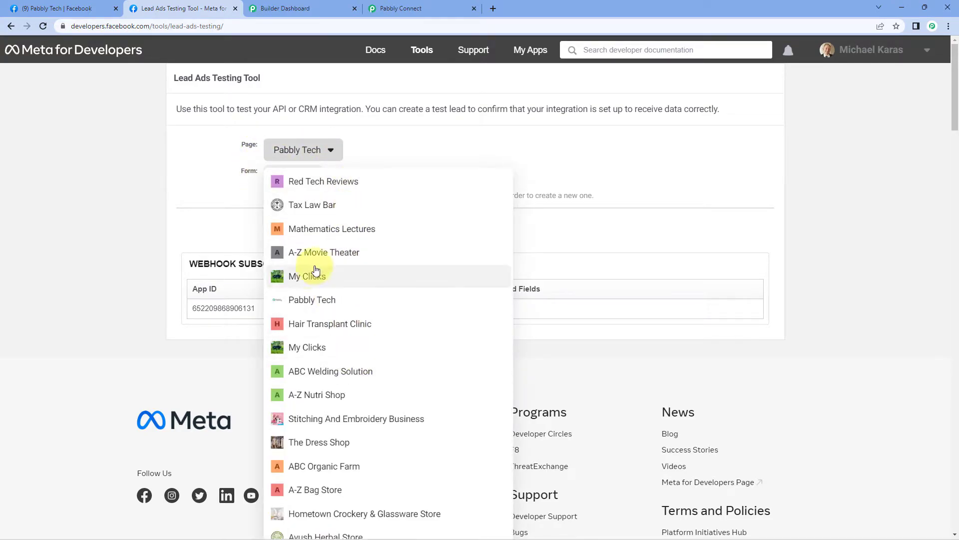
{"action": "left_click", "coordinate": [300, 300]}
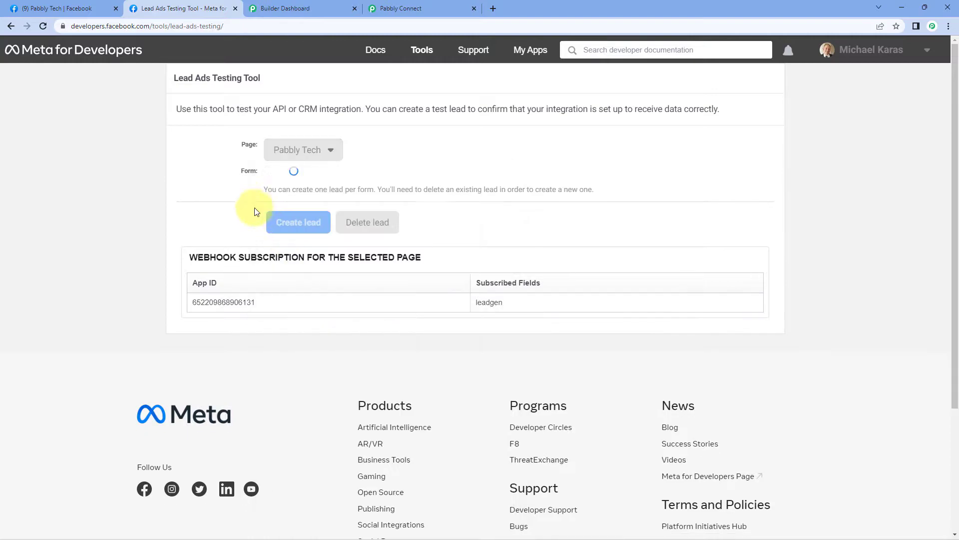
{"action": "left_click", "coordinate": [353, 176]}
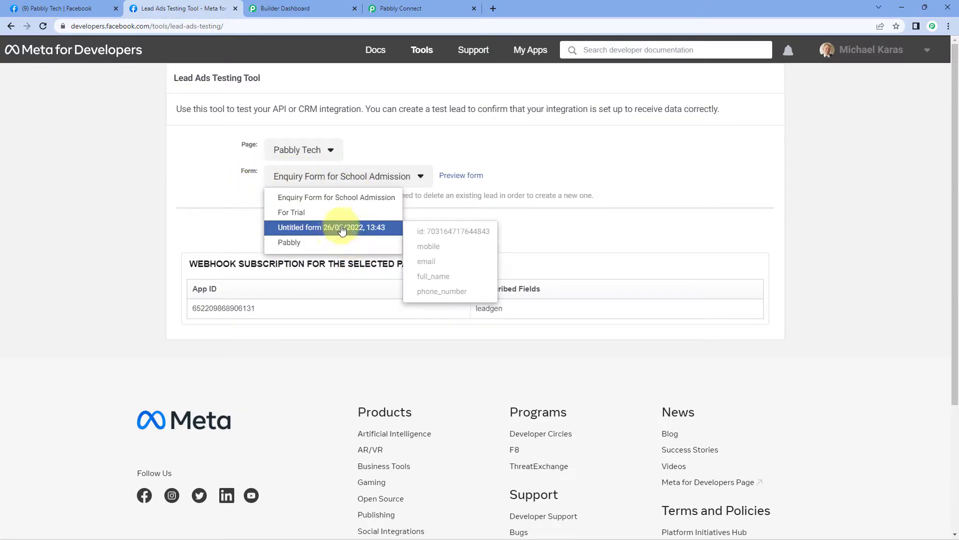
{"action": "left_click", "coordinate": [331, 245]}
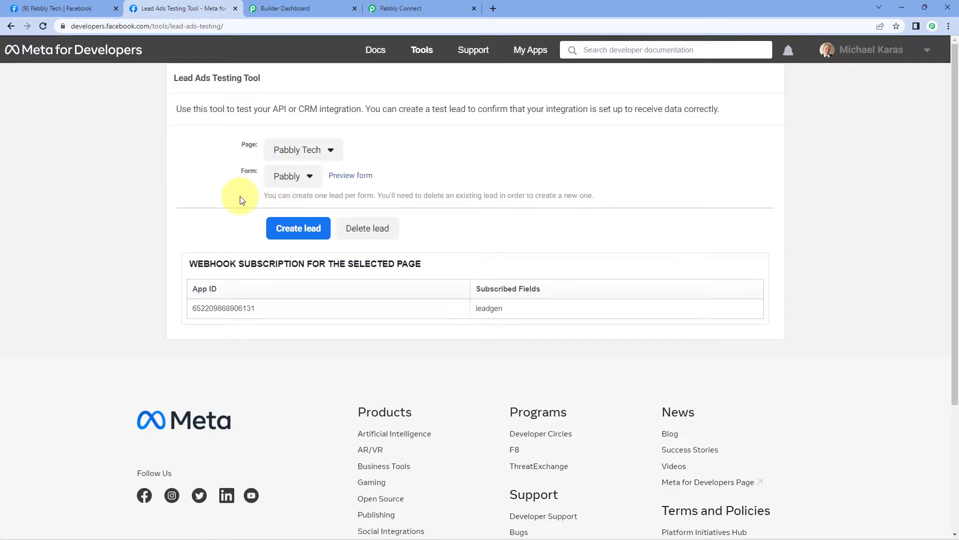
{"action": "left_click", "coordinate": [360, 180]}
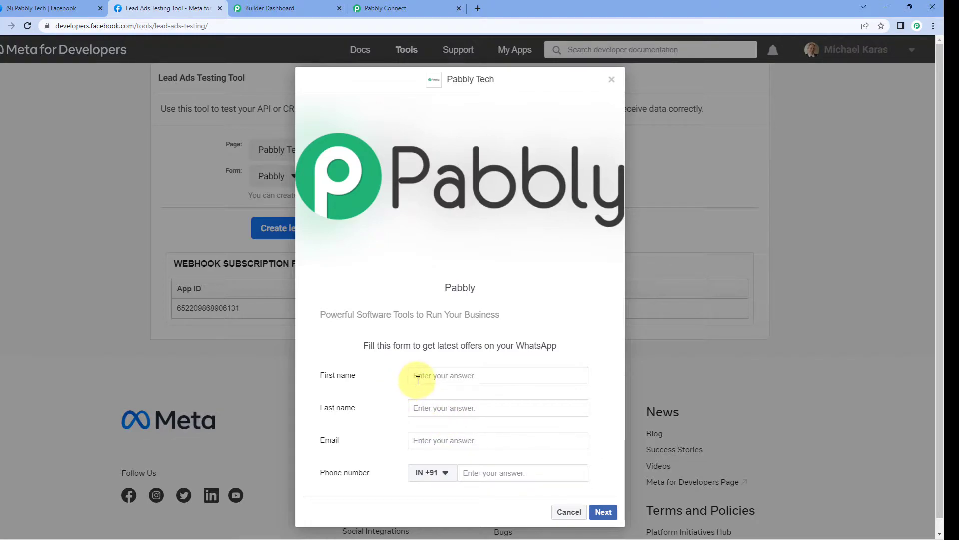
Step: Fill the form with dummy name, email and phone details, submit the test lead, and close the preview
{"action": "left_click", "coordinate": [445, 376]}
{"action": "type", "text": "Dummy"}
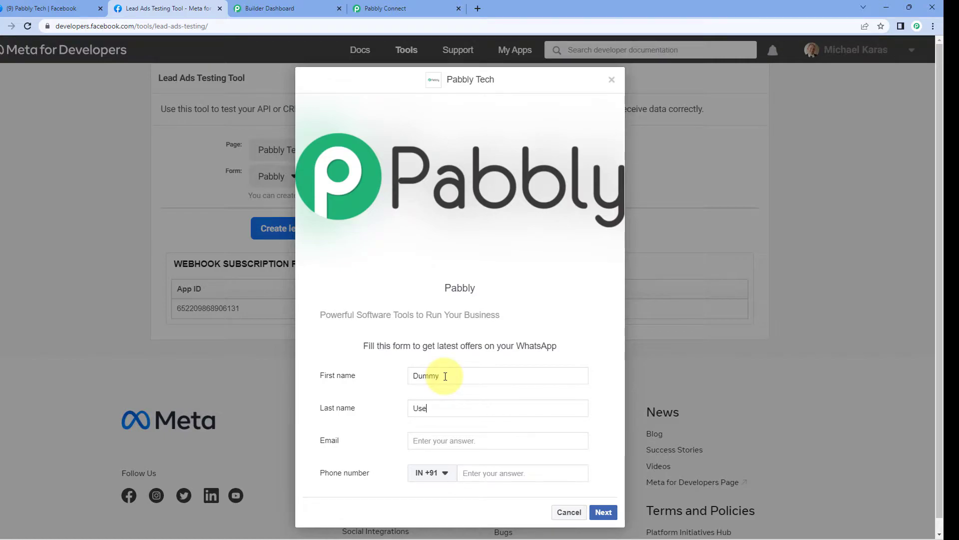
{"action": "key", "text": "Tab"}
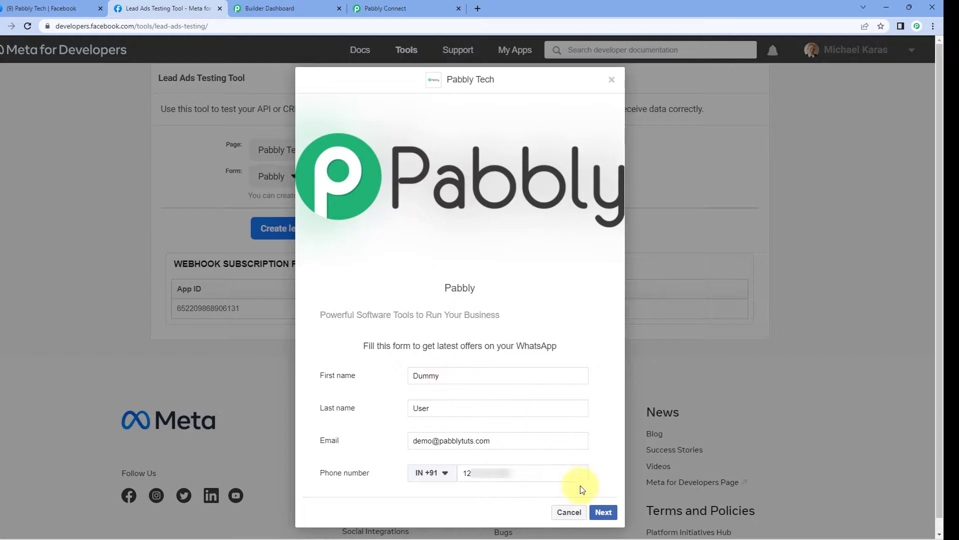
{"action": "left_click", "coordinate": [602, 512]}
{"action": "left_click", "coordinate": [598, 376]}
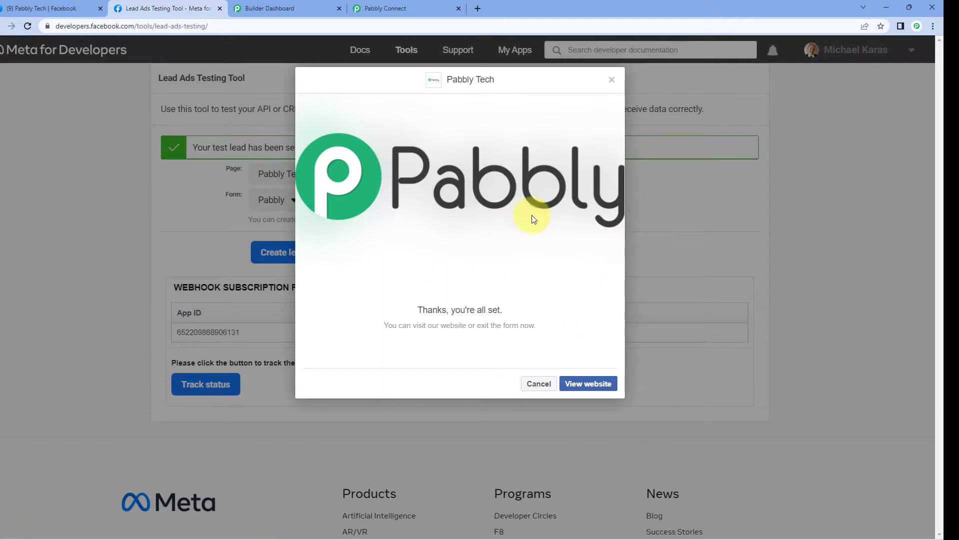
{"action": "left_click", "coordinate": [611, 79]}
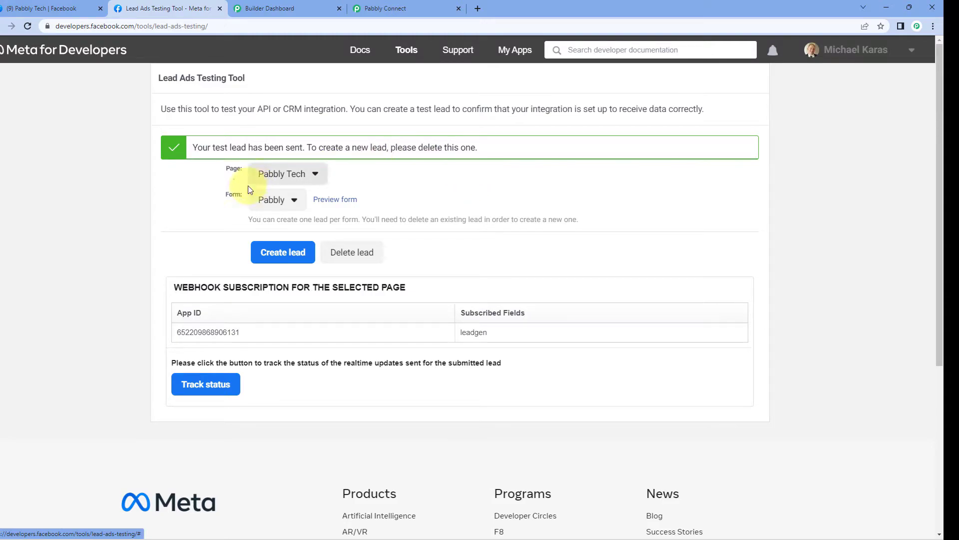
Step: In Pabbly Connect, inspect the received first name, last name, email and phone values
{"action": "left_click", "coordinate": [421, 6]}
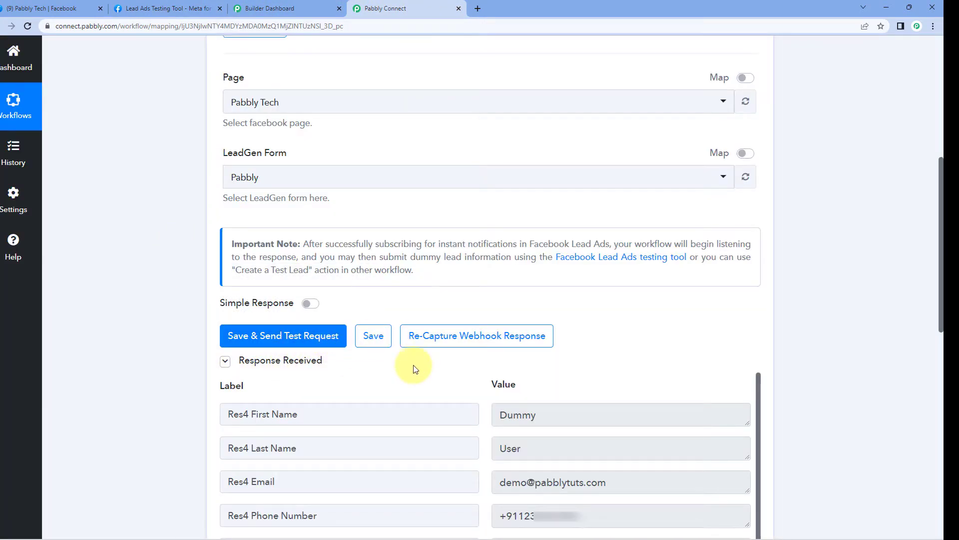
{"action": "scroll", "coordinate": [414, 369], "scroll_direction": "down", "scroll_amount": 3}
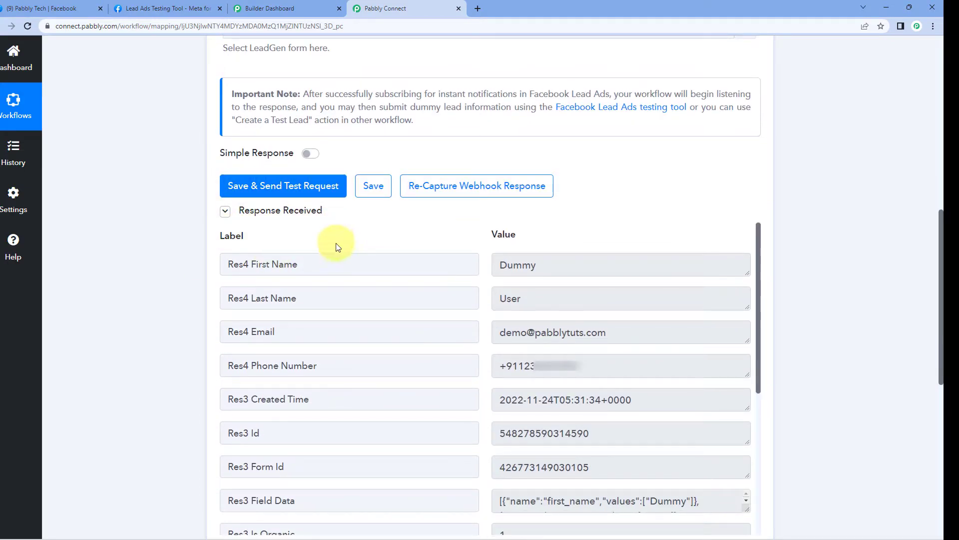
{"action": "scroll", "coordinate": [441, 214], "scroll_direction": "down", "scroll_amount": 1}
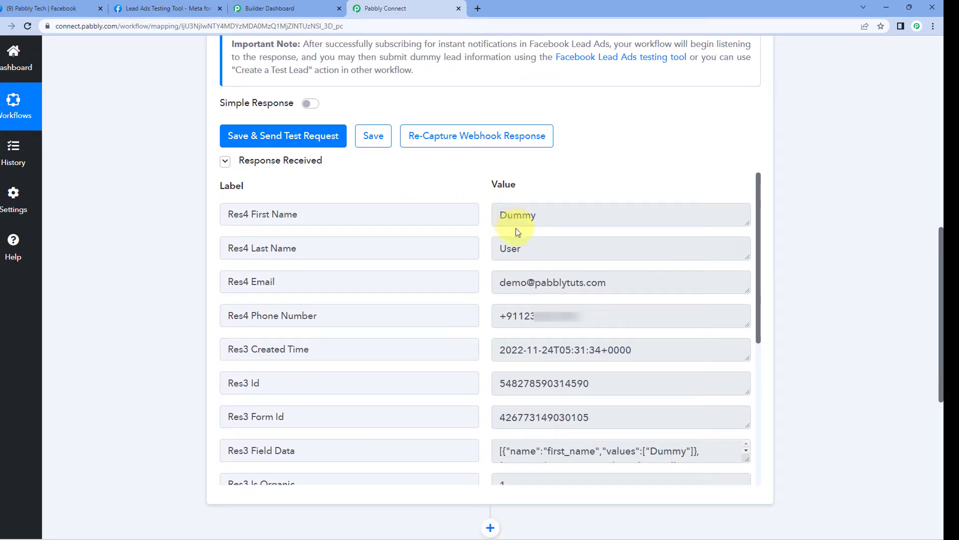
{"action": "left_click_drag", "start_coordinate": [587, 218], "coordinate": [488, 216]}
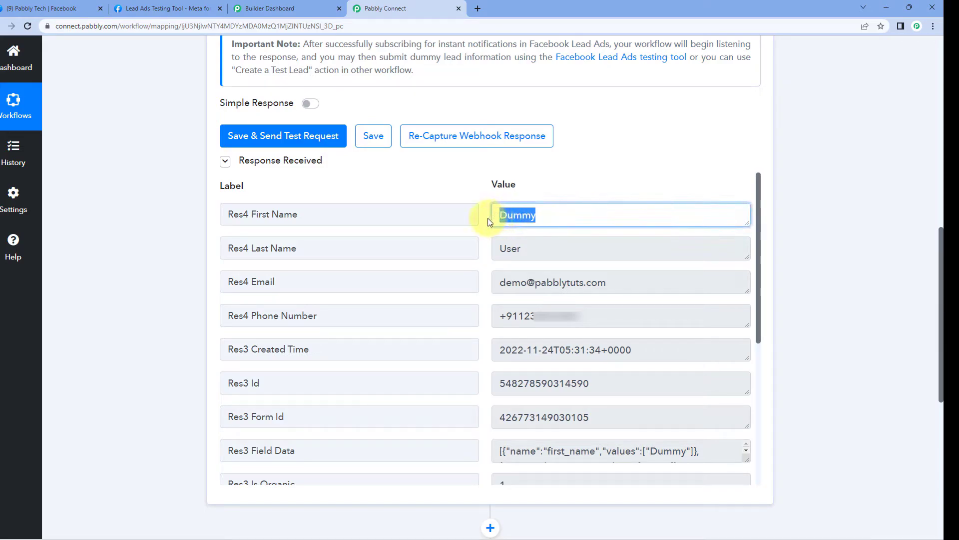
{"action": "left_click_drag", "start_coordinate": [525, 249], "coordinate": [483, 249]}
{"action": "left_click_drag", "start_coordinate": [578, 281], "coordinate": [492, 307]}
{"action": "left_click", "coordinate": [488, 290]}
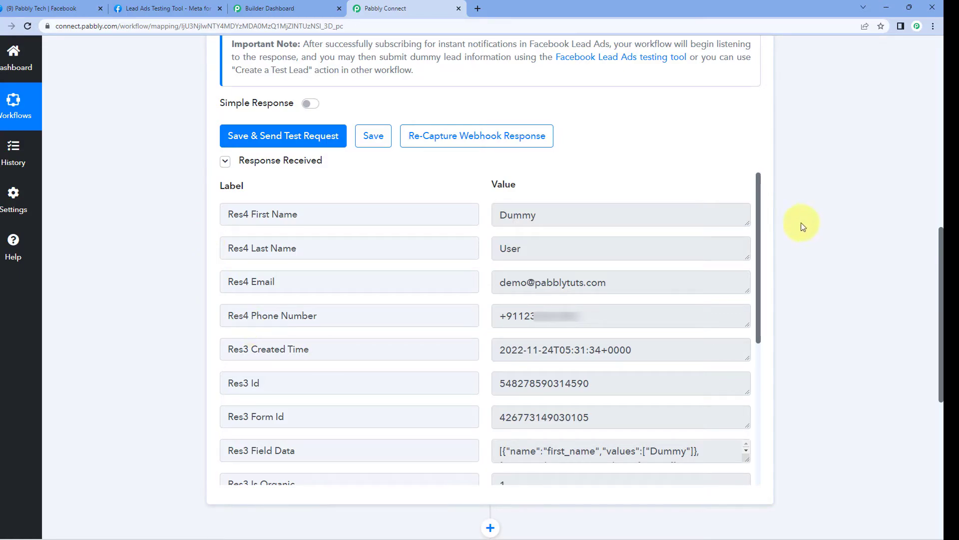
{"action": "scroll", "coordinate": [803, 226], "scroll_direction": "down", "scroll_amount": 8}
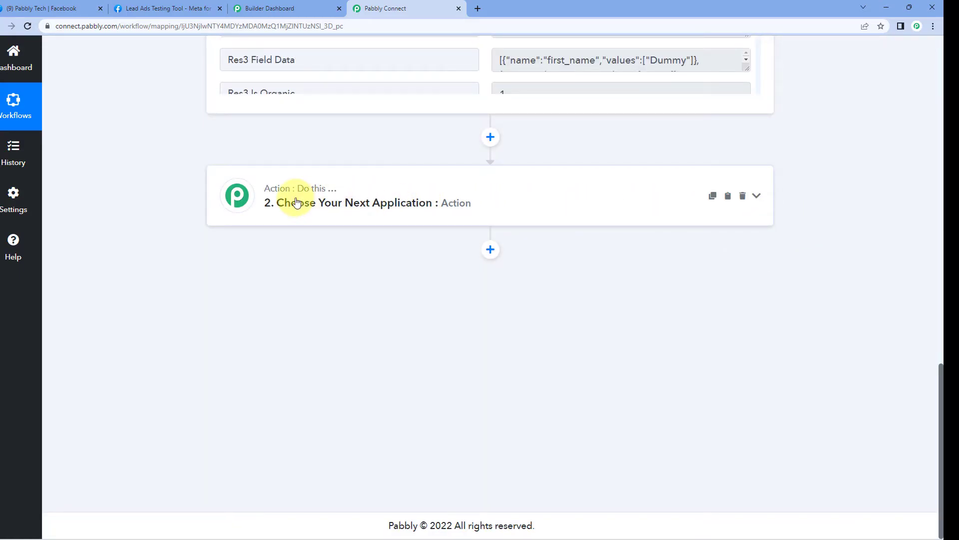
Step: Set step 2's action to Pabbly Email Marketing with the Add Subscribers event
{"action": "left_click", "coordinate": [276, 195]}
{"action": "left_click", "coordinate": [267, 268]}
{"action": "type", "text": "Pabbly Email"}
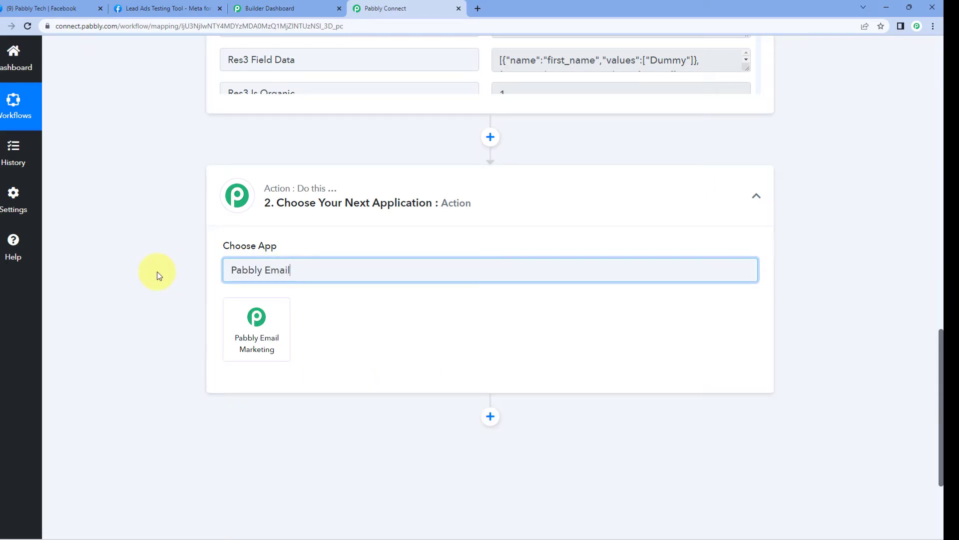
{"action": "left_click", "coordinate": [236, 325]}
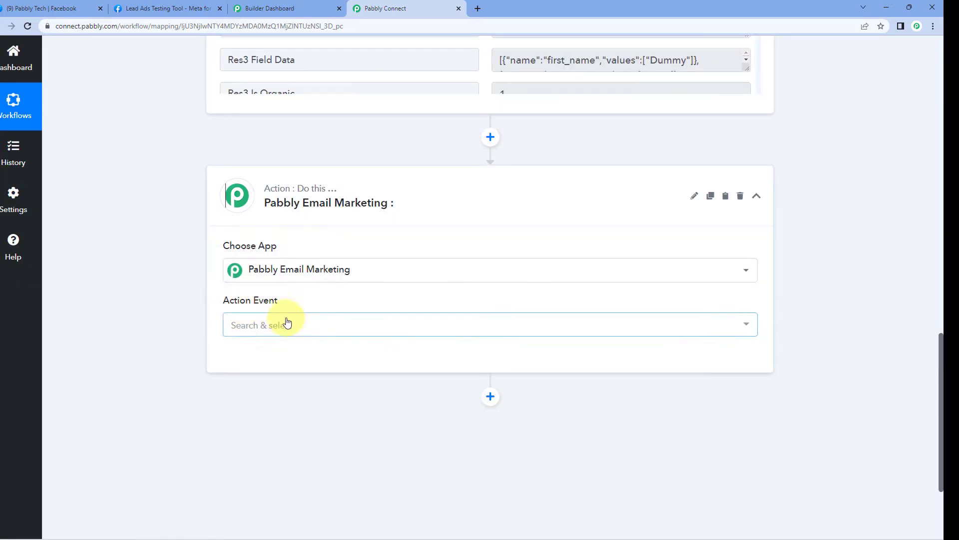
{"action": "left_click", "coordinate": [283, 326]}
{"action": "left_click", "coordinate": [301, 121]}
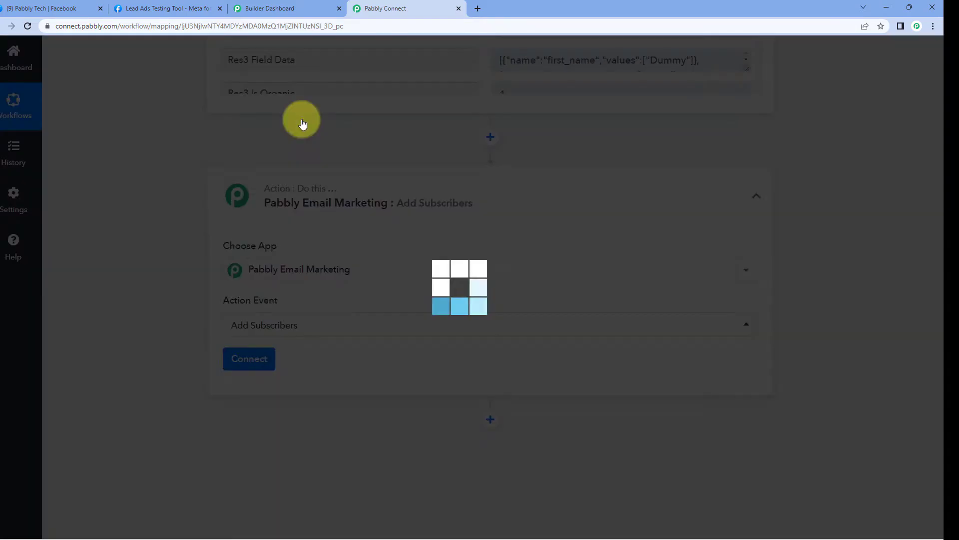
Step: Start a new Pabbly Email Marketing connection and review how to find its bearer token
{"action": "left_click", "coordinate": [249, 365]}
{"action": "left_click", "coordinate": [427, 166]}
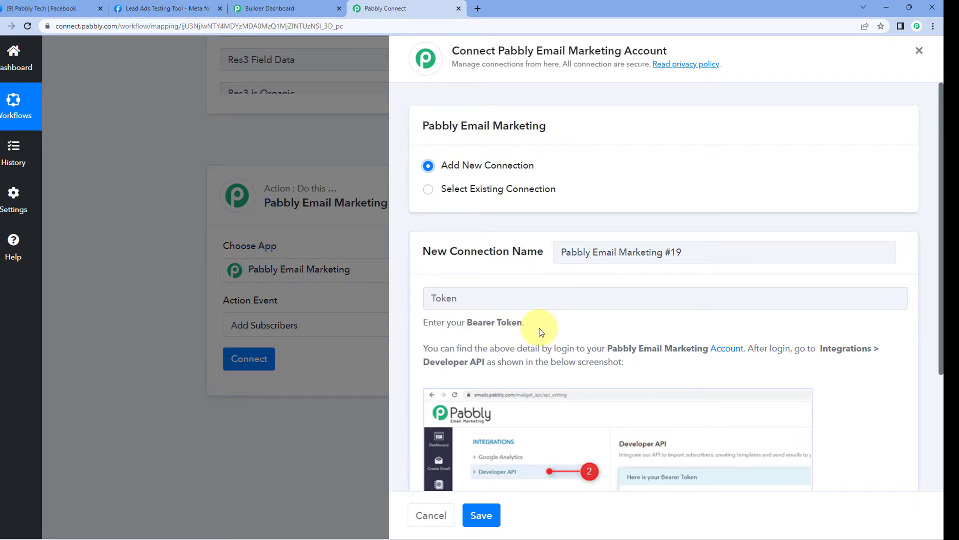
{"action": "scroll", "coordinate": [565, 315], "scroll_direction": "down", "scroll_amount": 2}
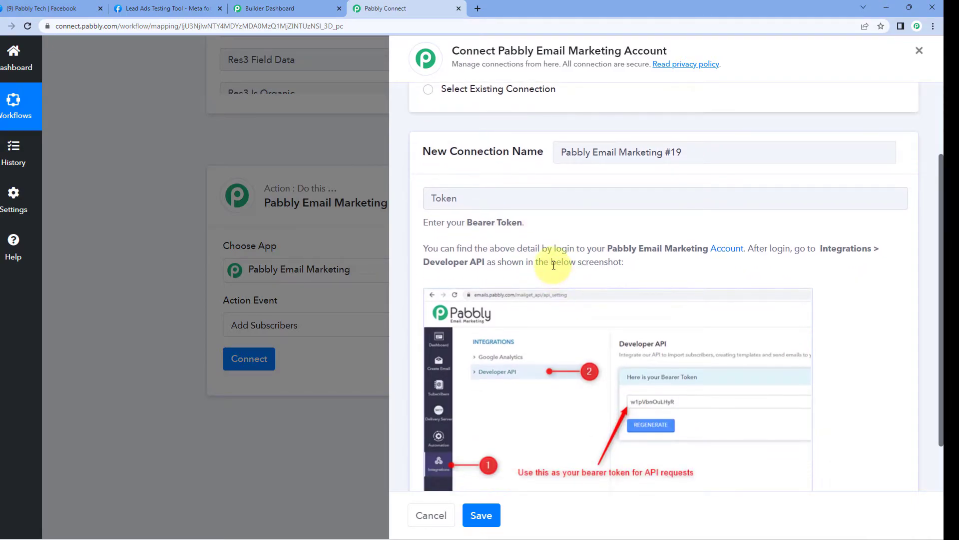
{"action": "scroll", "coordinate": [507, 248], "scroll_direction": "down", "scroll_amount": 1}
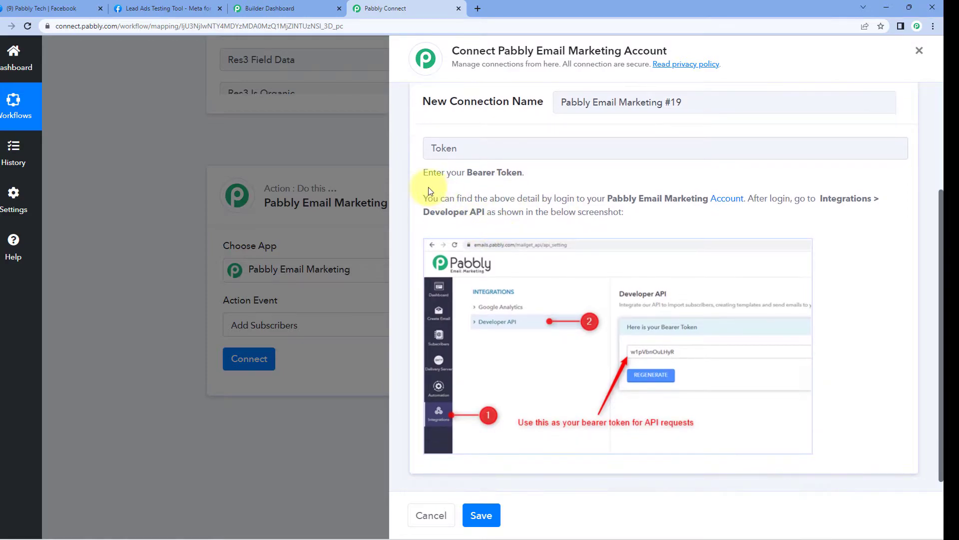
{"action": "left_click_drag", "start_coordinate": [421, 196], "coordinate": [638, 216]}
{"action": "left_click", "coordinate": [631, 227]}
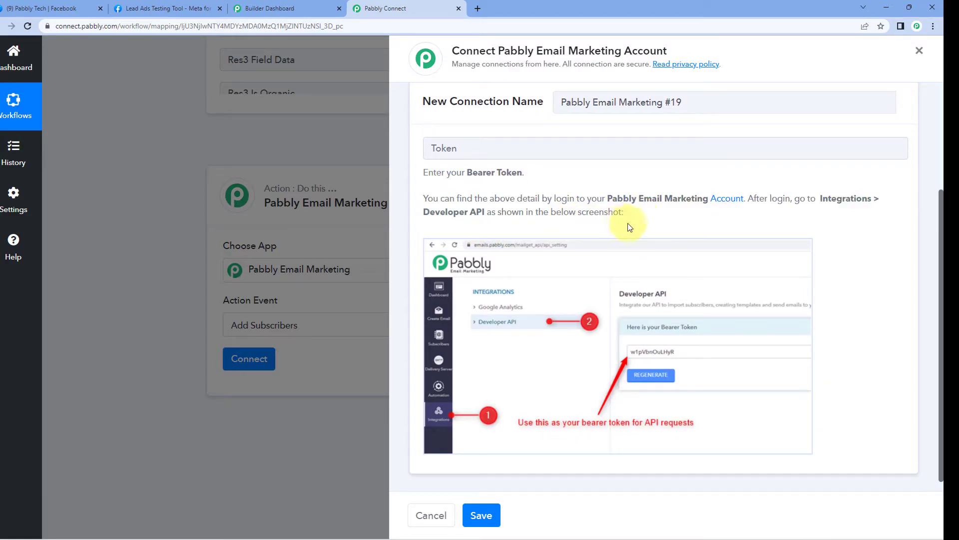
{"action": "left_click", "coordinate": [295, 7]}
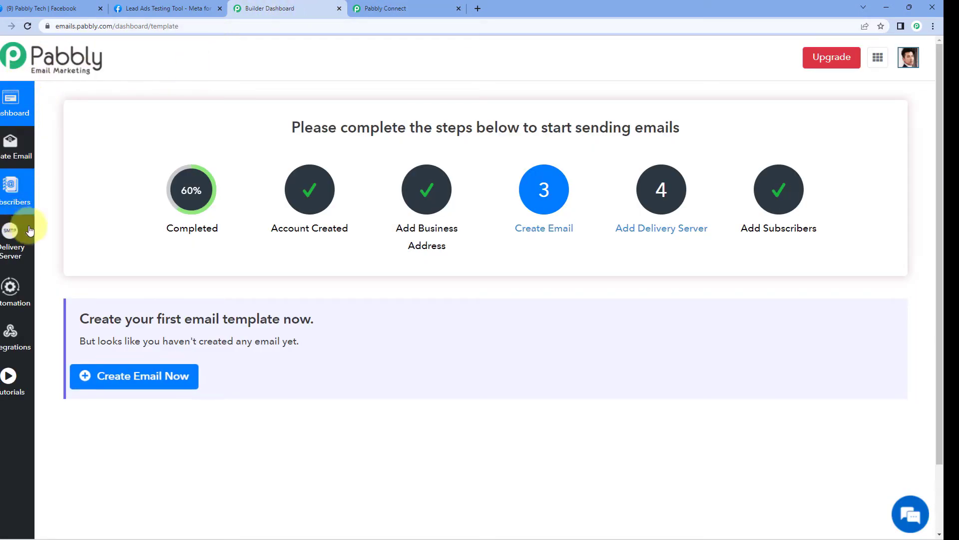
Step: Copy the bearer token from Integrations > Developer API and return to Pabbly Connect
{"action": "left_click", "coordinate": [22, 330]}
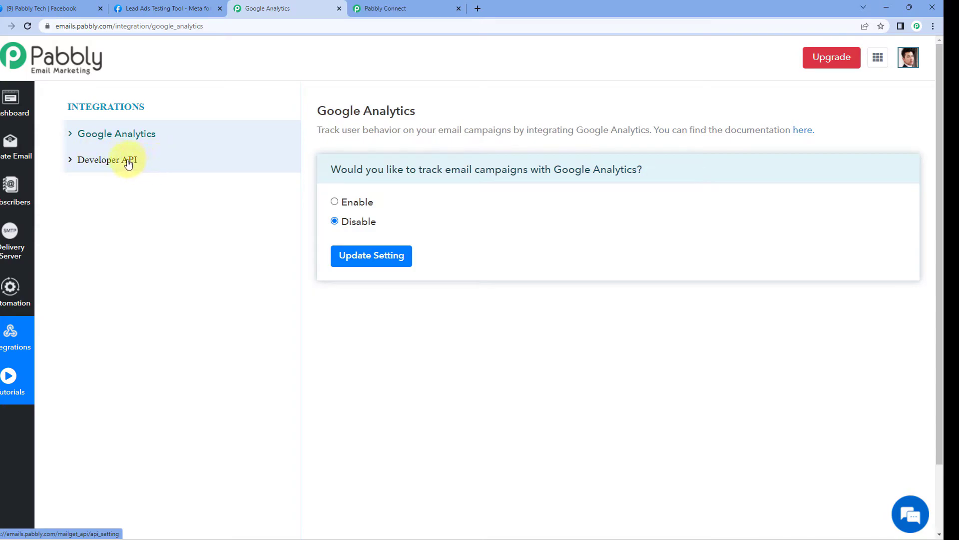
{"action": "left_click", "coordinate": [85, 161]}
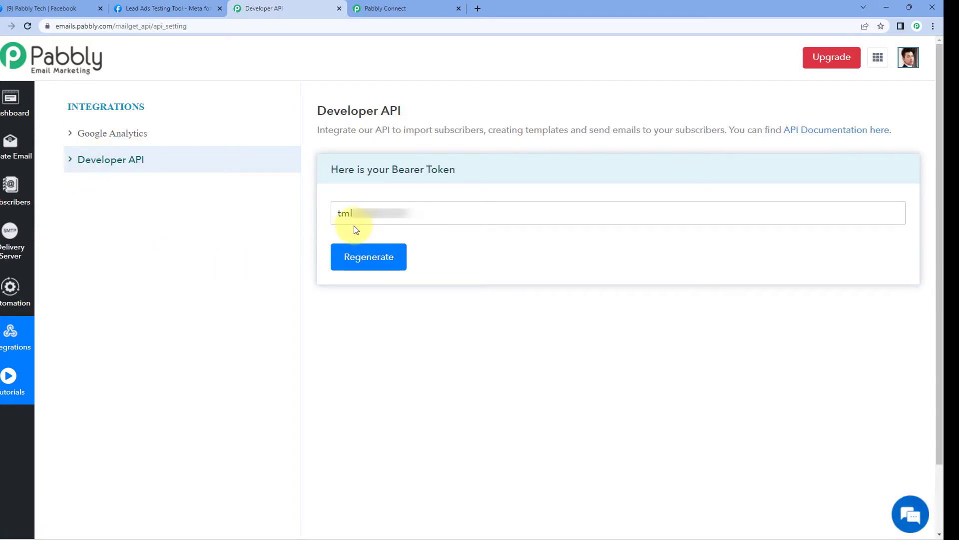
{"action": "left_click_drag", "start_coordinate": [418, 212], "coordinate": [300, 218]}
{"action": "right_click", "coordinate": [374, 219]}
{"action": "left_click", "coordinate": [392, 253]}
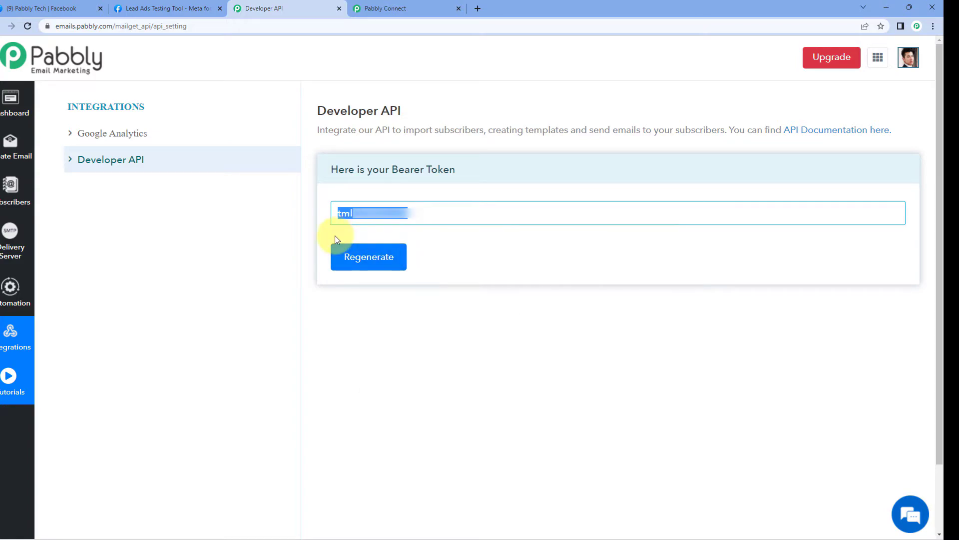
{"action": "left_click", "coordinate": [423, 7]}
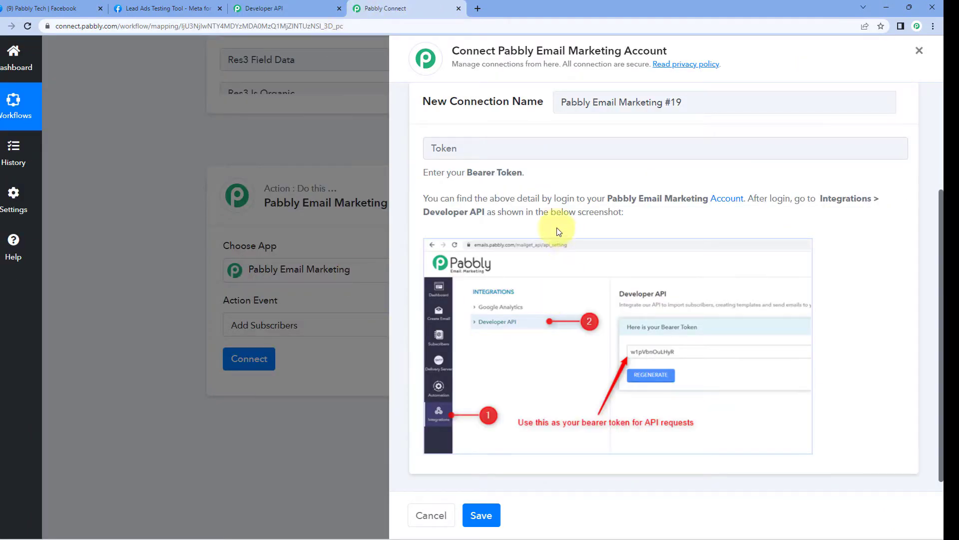
Step: Paste the bearer token into the Token field and save the Email Marketing connection
{"action": "right_click", "coordinate": [501, 149]}
{"action": "left_click", "coordinate": [541, 226]}
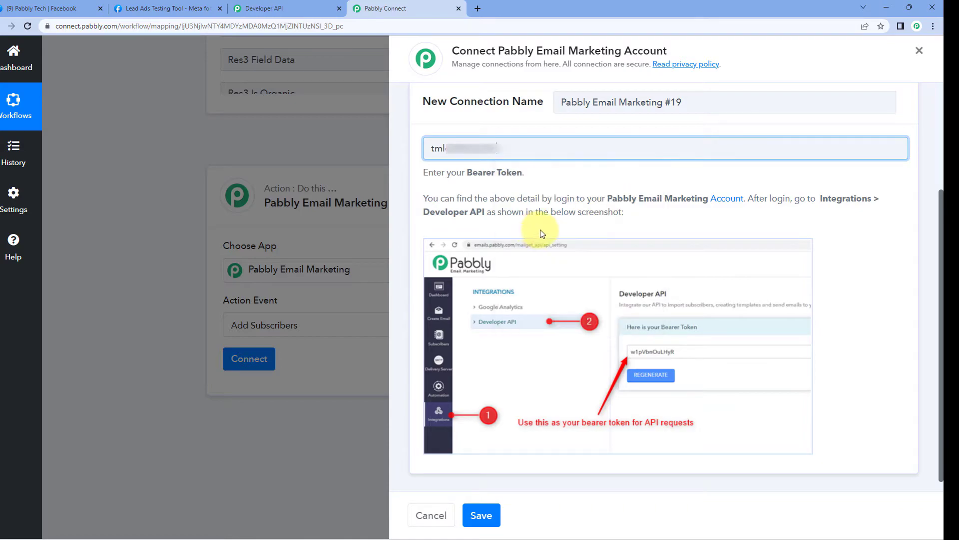
{"action": "left_click", "coordinate": [482, 515]}
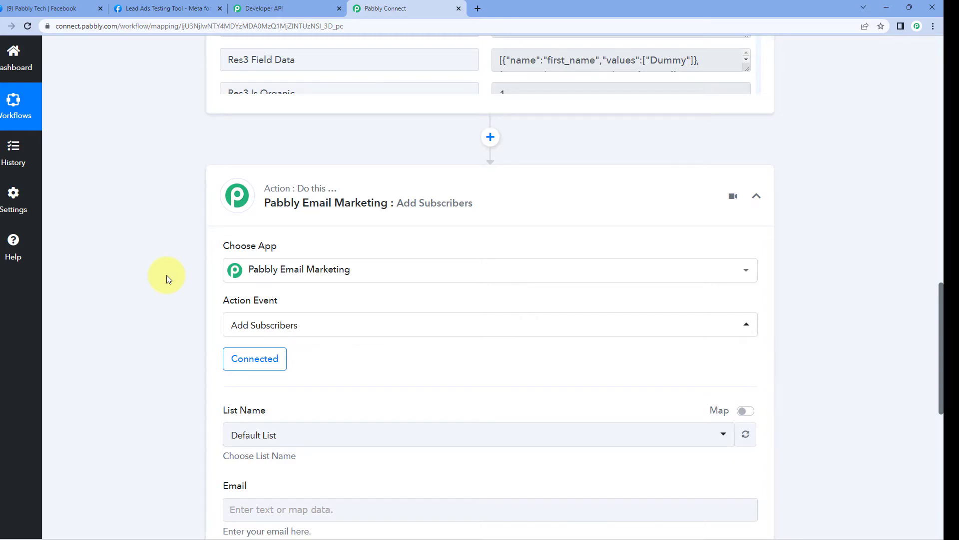
{"action": "scroll", "coordinate": [166, 279], "scroll_direction": "down", "scroll_amount": 4}
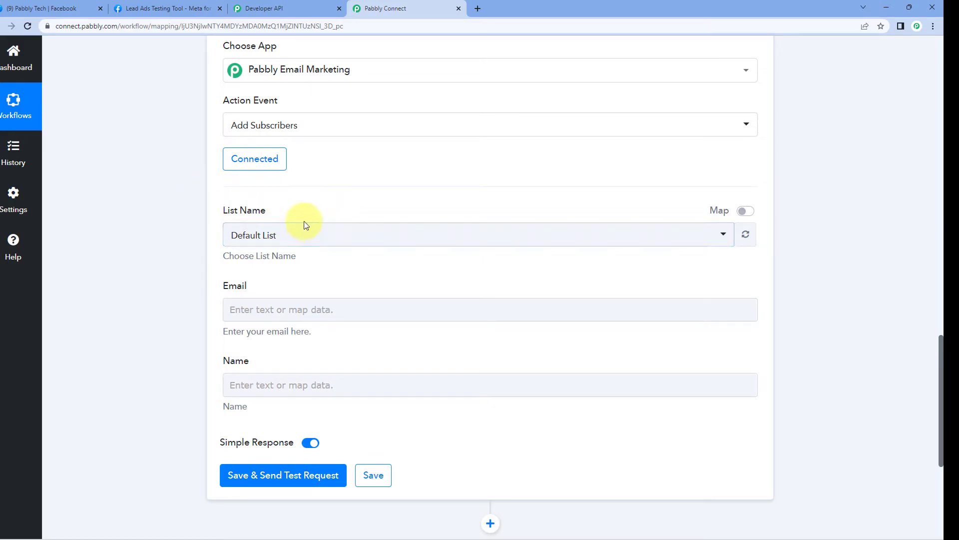
{"action": "left_click", "coordinate": [296, 8]}
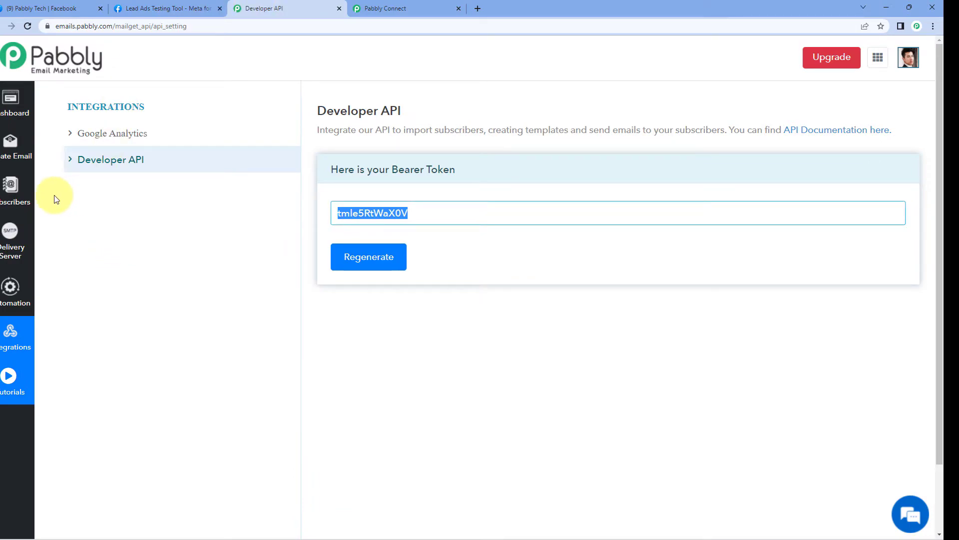
Step: Open Subscribers and confirm the Default List has no subscribers yet
{"action": "left_click", "coordinate": [15, 190]}
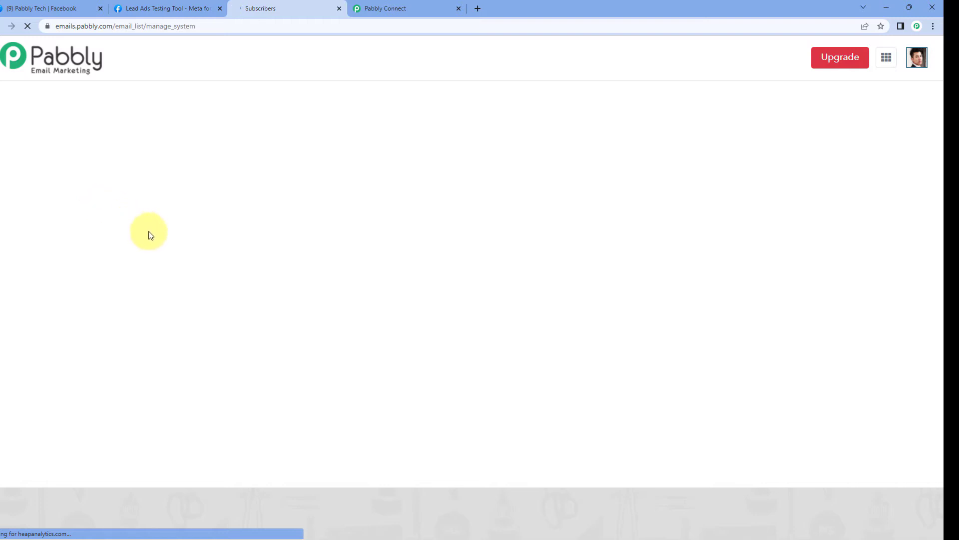
{"action": "left_click", "coordinate": [160, 192]}
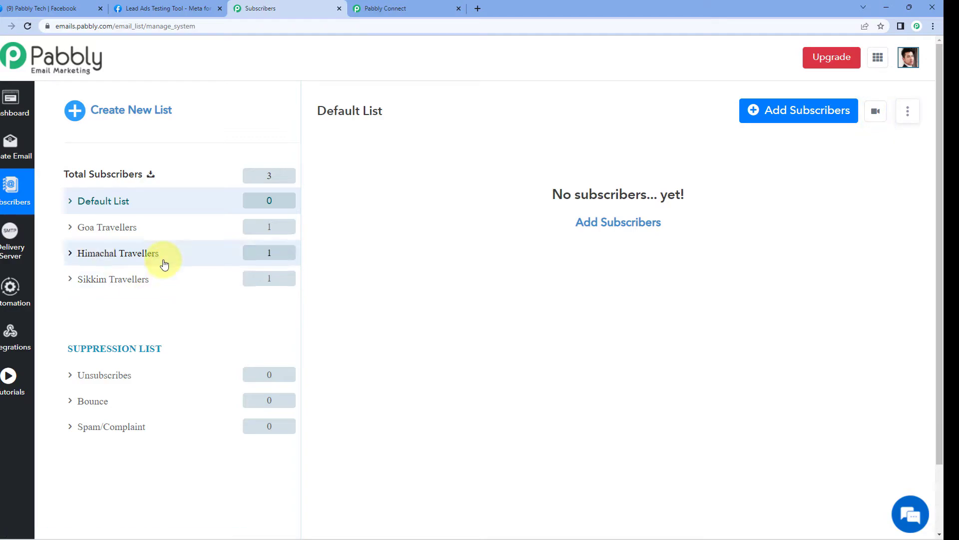
{"action": "left_click", "coordinate": [426, 7]}
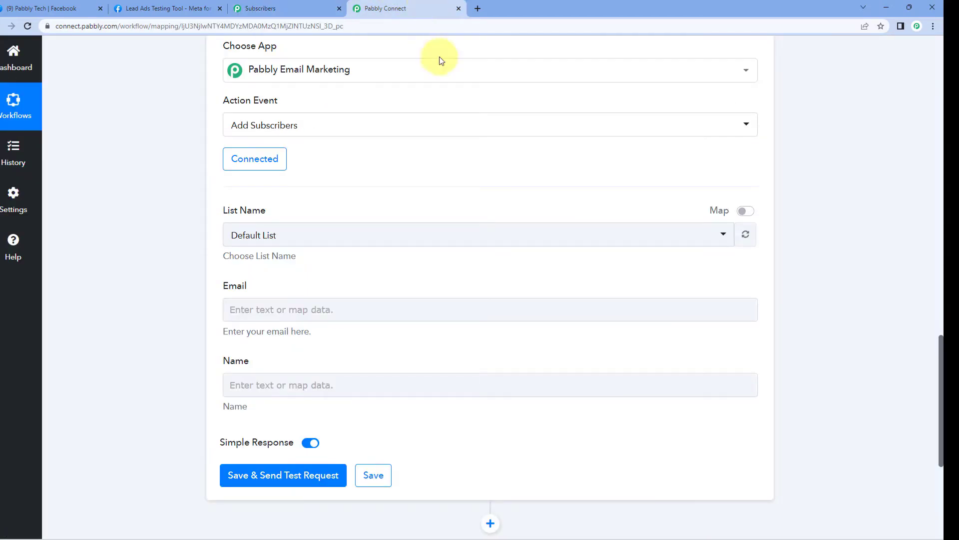
{"action": "left_click", "coordinate": [324, 234]}
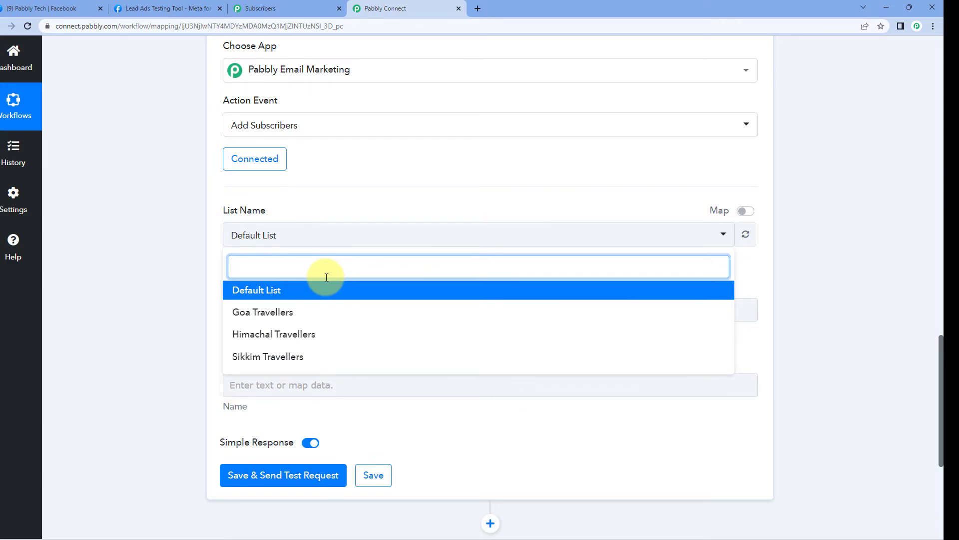
{"action": "left_click", "coordinate": [274, 293]}
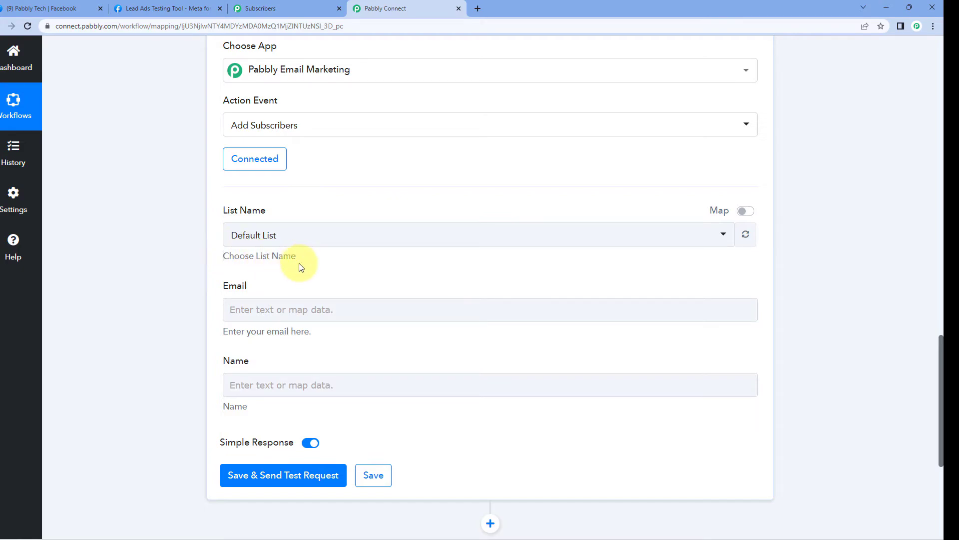
{"action": "scroll", "coordinate": [289, 262], "scroll_direction": "down", "scroll_amount": 1}
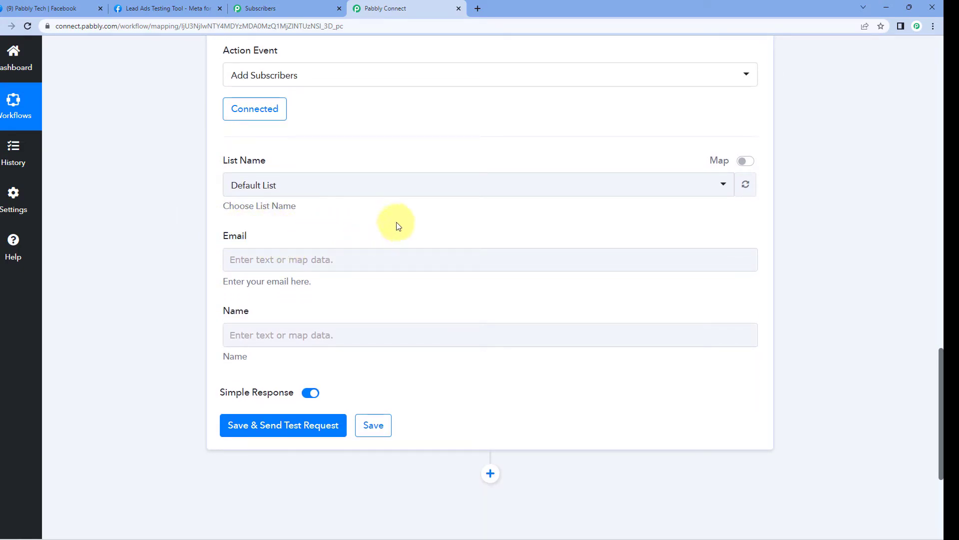
Step: Review the sample lead's email value in the trigger response
{"action": "scroll", "coordinate": [467, 238], "scroll_direction": "up", "scroll_amount": 9}
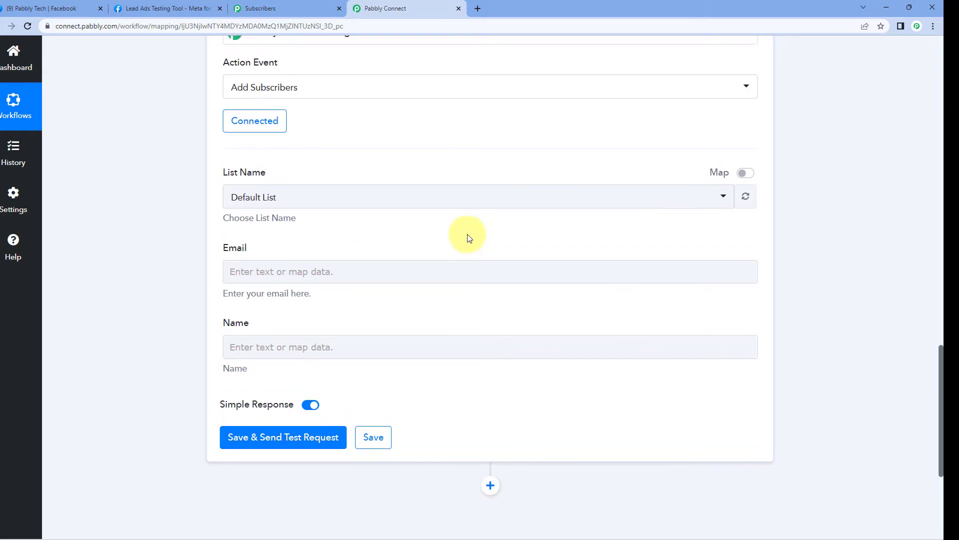
{"action": "scroll", "coordinate": [473, 255], "scroll_direction": "up", "scroll_amount": 1}
{"action": "mouse_move", "coordinate": [621, 141]}
{"action": "left_mouse_down"}
{"action": "mouse_move", "coordinate": [498, 141]}
{"action": "mouse_move", "coordinate": [615, 143]}
{"action": "left_mouse_up"}
{"action": "left_click_drag", "start_coordinate": [498, 141], "coordinate": [621, 141]}
{"action": "left_click", "coordinate": [514, 147]}
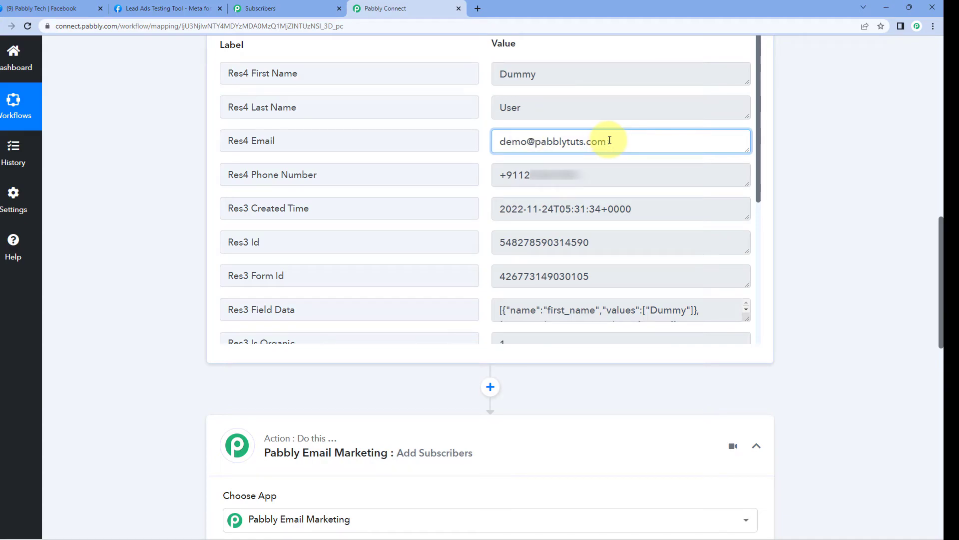
{"action": "left_click_drag", "start_coordinate": [615, 142], "coordinate": [453, 146]}
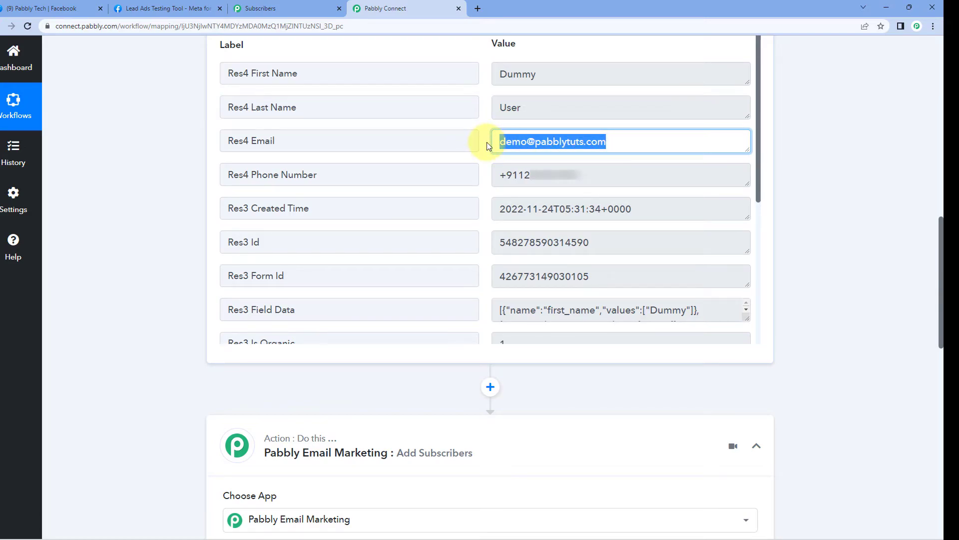
{"action": "left_click", "coordinate": [154, 293]}
{"action": "scroll", "coordinate": [154, 293], "scroll_direction": "down", "scroll_amount": 10}
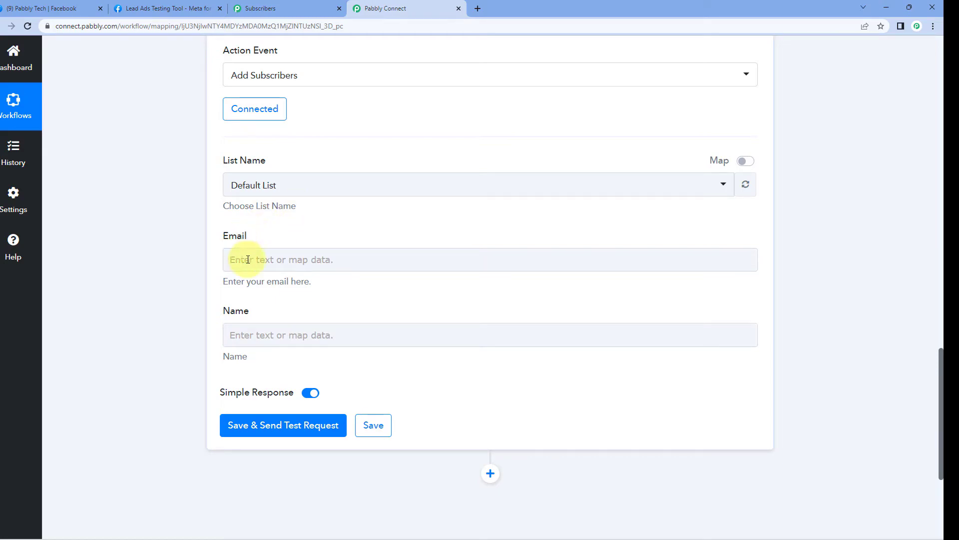
Step: Map the Facebook Lead Ads trigger's Res4 Email into the Email field
{"action": "left_click", "coordinate": [258, 259]}
{"action": "scroll", "coordinate": [174, 281], "scroll_direction": "down", "scroll_amount": 1}
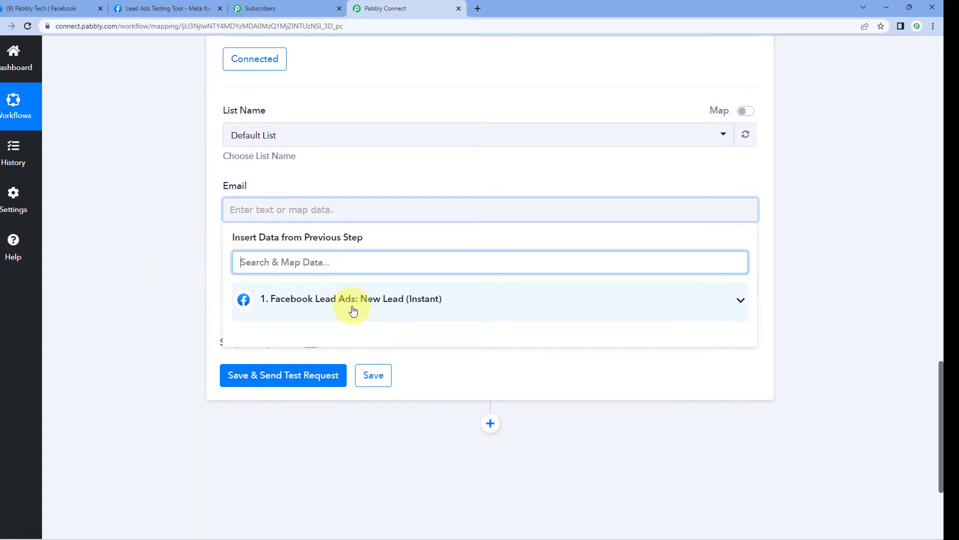
{"action": "left_click", "coordinate": [452, 300]}
{"action": "scroll", "coordinate": [209, 300], "scroll_direction": "down", "scroll_amount": 1}
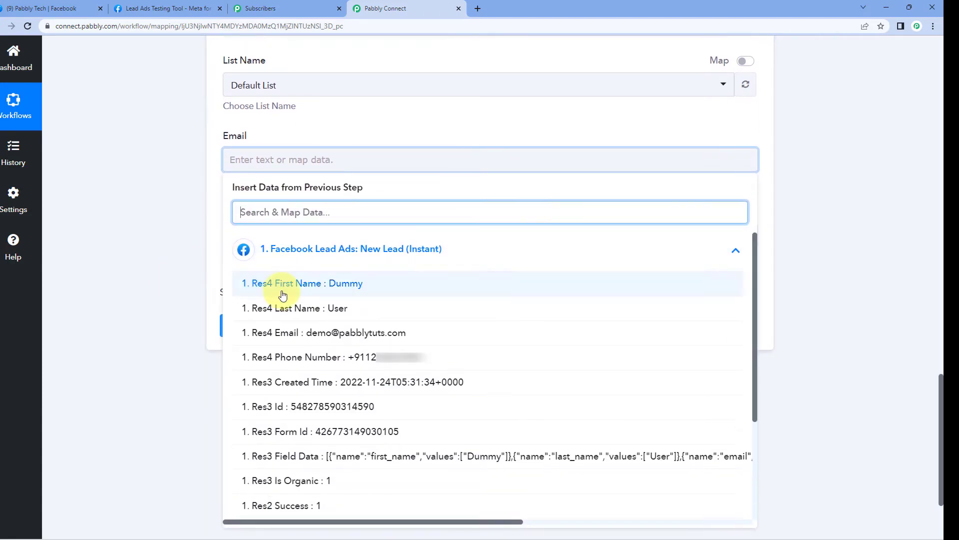
{"action": "left_click", "coordinate": [300, 334]}
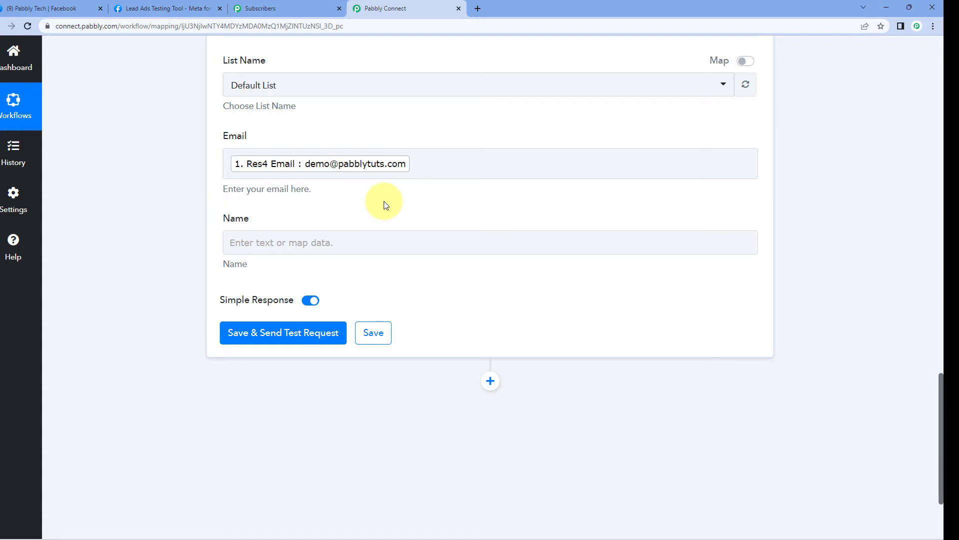
Step: Check the sample lead's first and last name values in the response
{"action": "scroll", "coordinate": [450, 215], "scroll_direction": "up", "scroll_amount": 10}
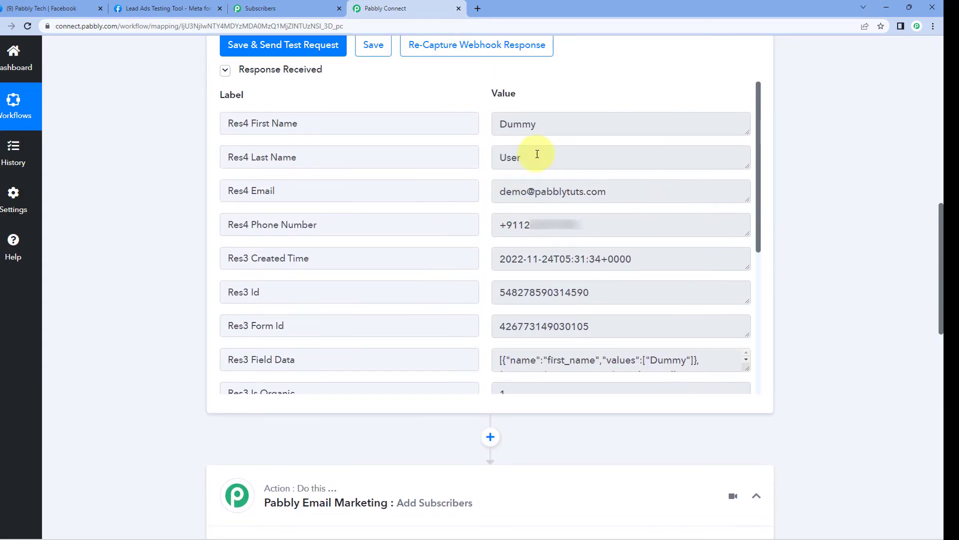
{"action": "double_click", "coordinate": [520, 125]}
{"action": "double_click", "coordinate": [534, 158]}
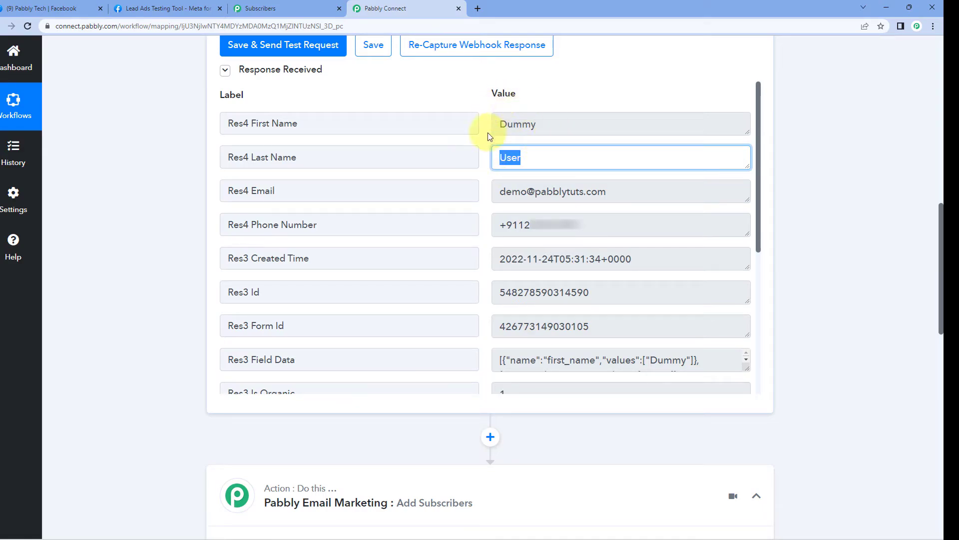
{"action": "left_click", "coordinate": [184, 260]}
{"action": "scroll", "coordinate": [183, 260], "scroll_direction": "down", "scroll_amount": 12}
{"action": "left_click", "coordinate": [243, 192]}
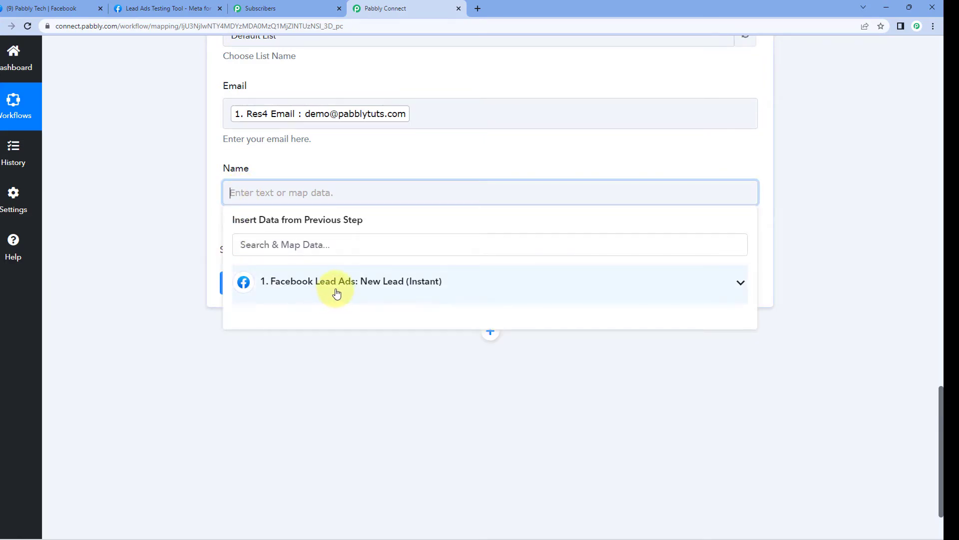
{"action": "left_click", "coordinate": [336, 293]}
{"action": "left_click", "coordinate": [308, 316]}
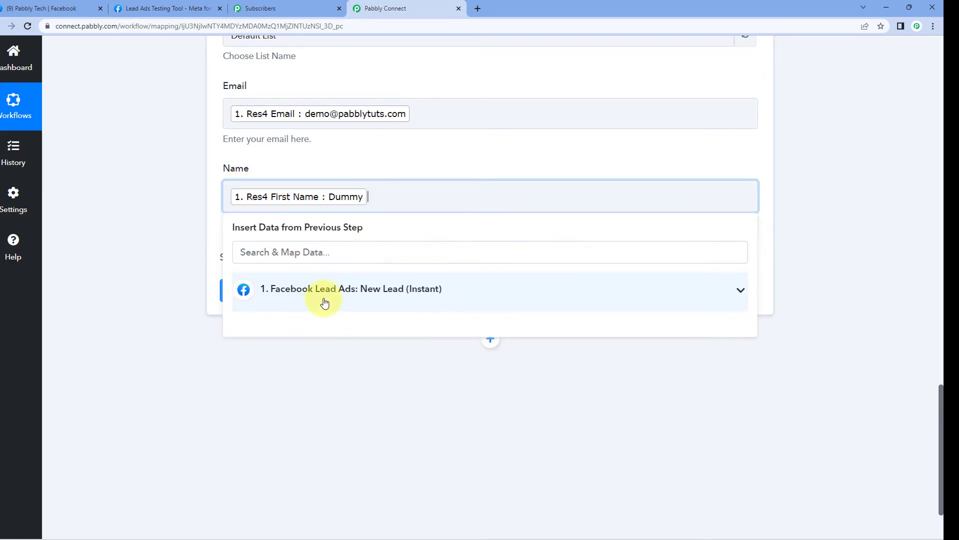
{"action": "left_click", "coordinate": [300, 288]}
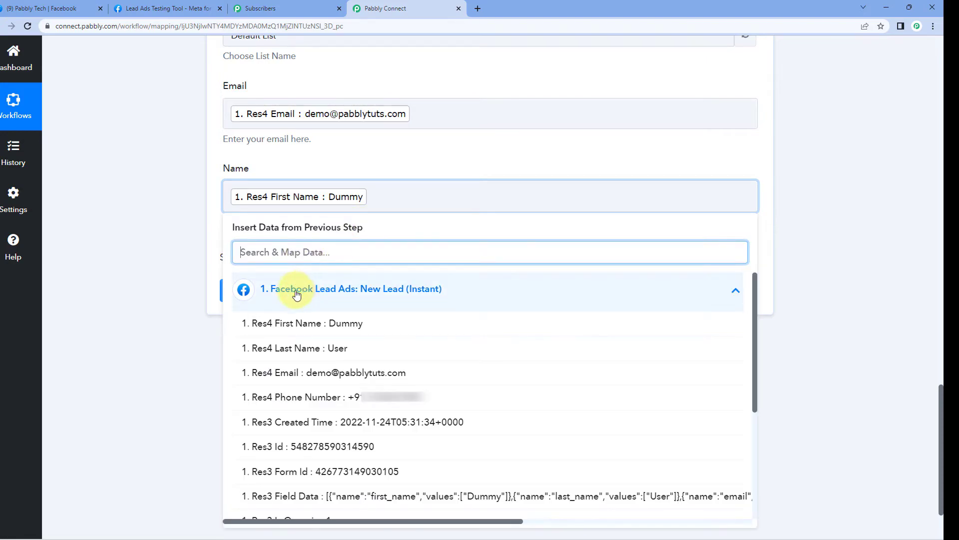
{"action": "left_click", "coordinate": [288, 350]}
{"action": "left_click", "coordinate": [163, 235]}
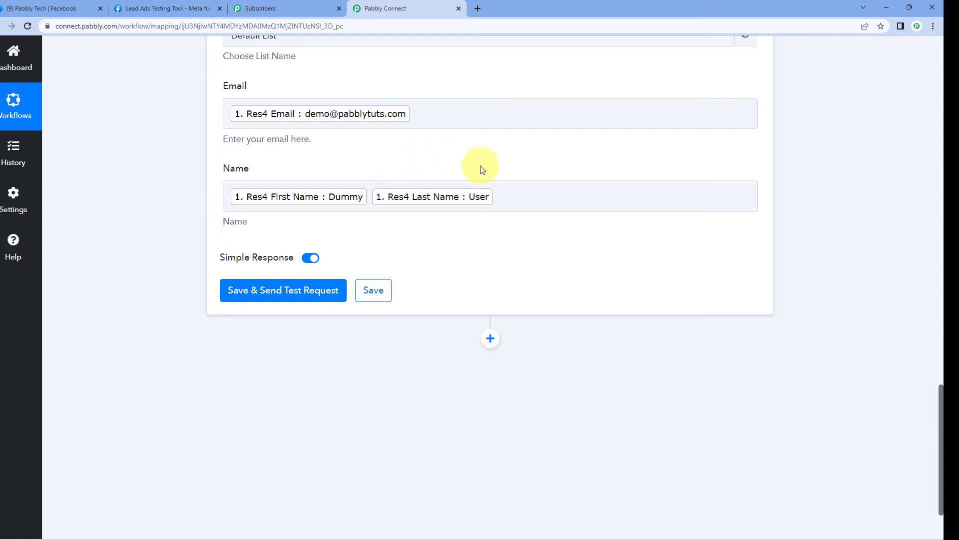
{"action": "scroll", "coordinate": [457, 176], "scroll_direction": "up", "scroll_amount": 1}
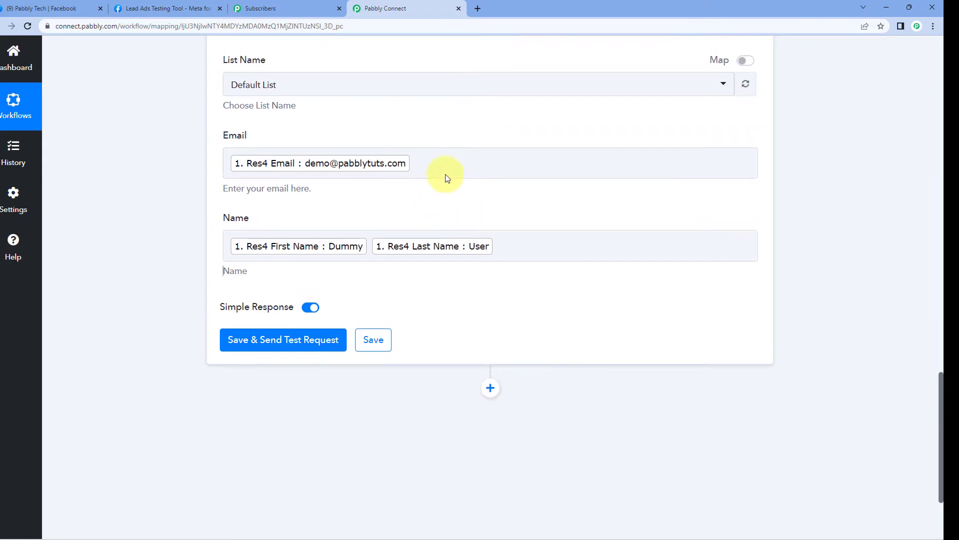
Step: Save the Add Subscribers action and send a test request, getting success with 1 email
{"action": "left_click", "coordinate": [289, 348]}
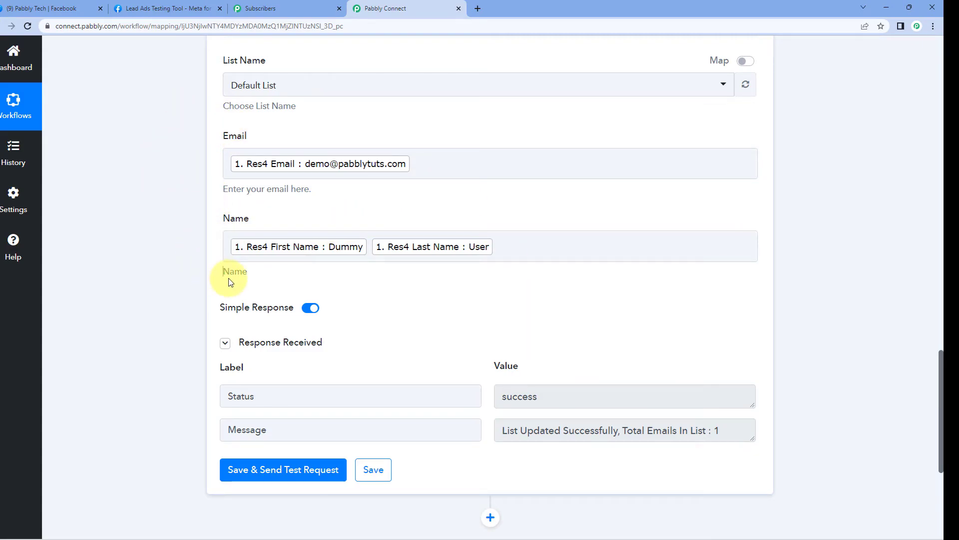
{"action": "left_click", "coordinate": [178, 7]}
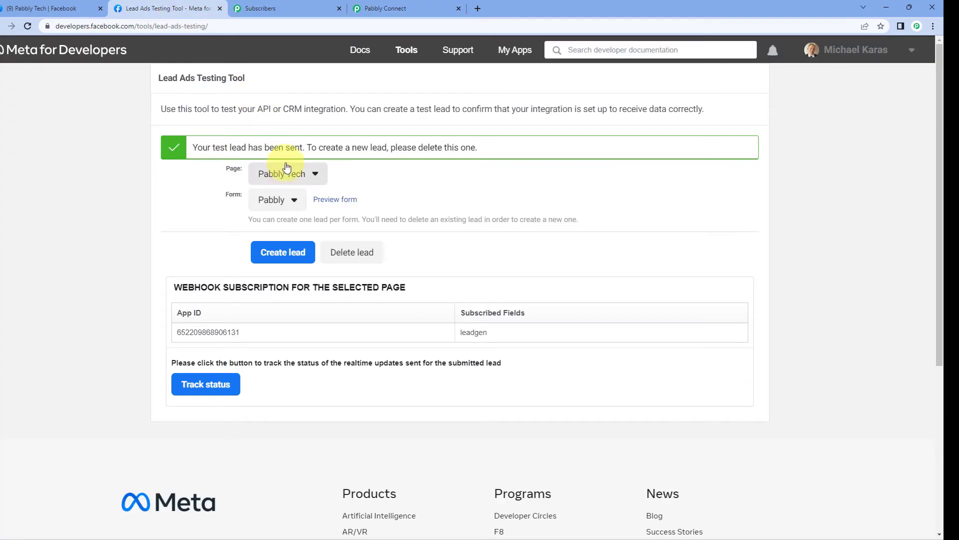
Step: Confirm the Default List now holds the test lead as its single subscriber
{"action": "left_click", "coordinate": [374, 9]}
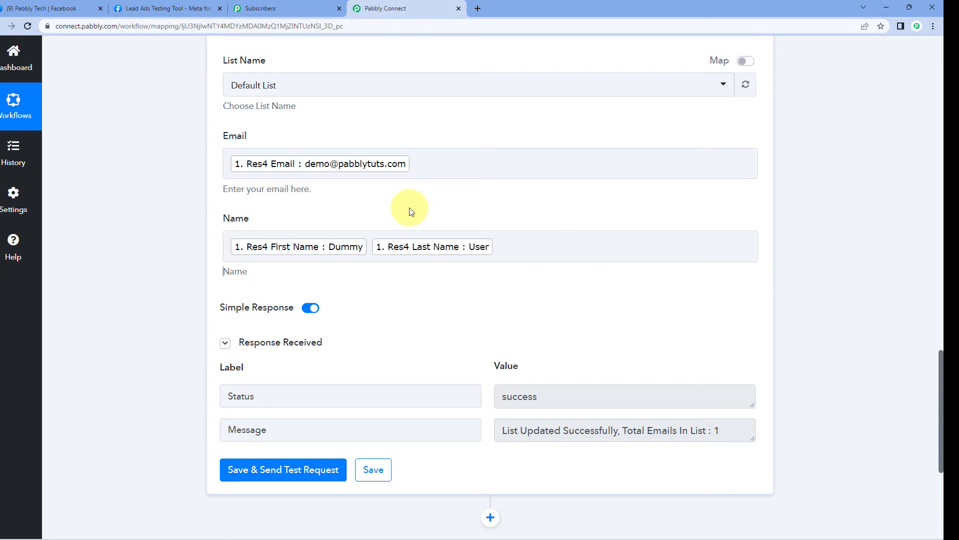
{"action": "left_click", "coordinate": [288, 10]}
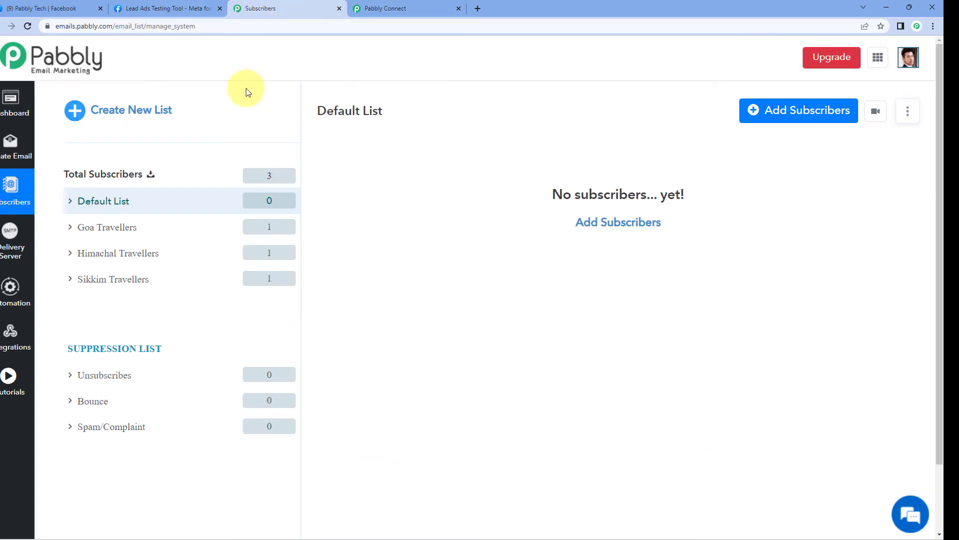
{"action": "left_click", "coordinate": [94, 205]}
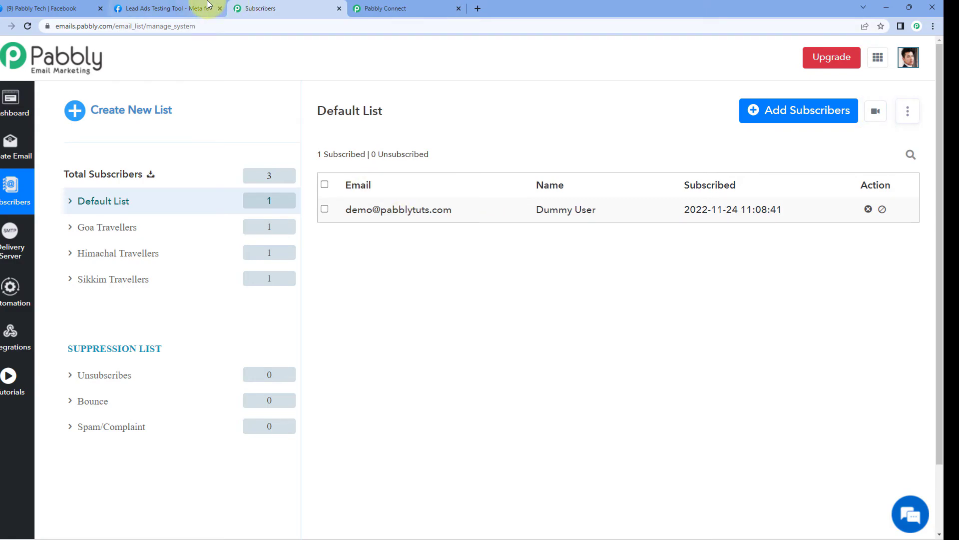
{"action": "left_click", "coordinate": [193, 8]}
{"action": "left_click", "coordinate": [306, 5]}
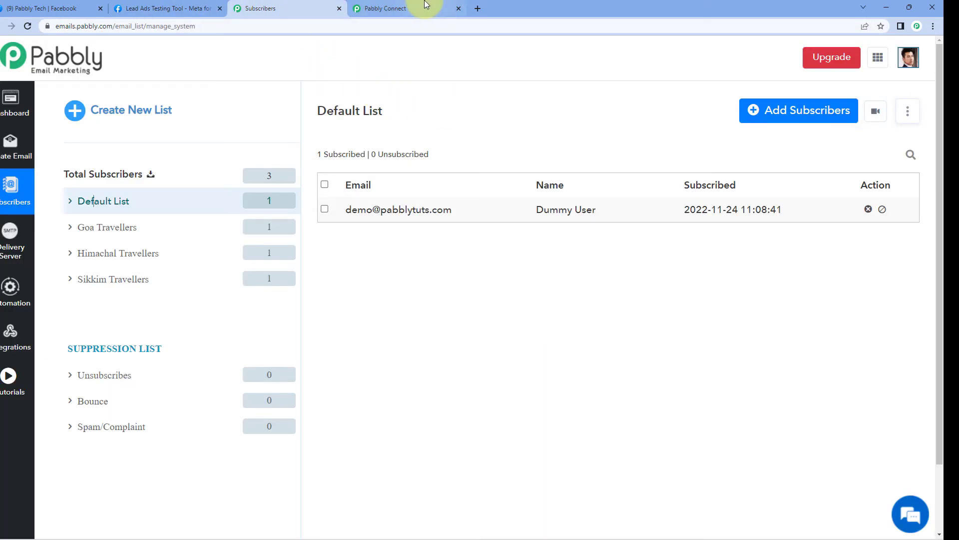
{"action": "left_click", "coordinate": [422, 6]}
{"action": "scroll", "coordinate": [805, 150], "scroll_direction": "up", "scroll_amount": 6}
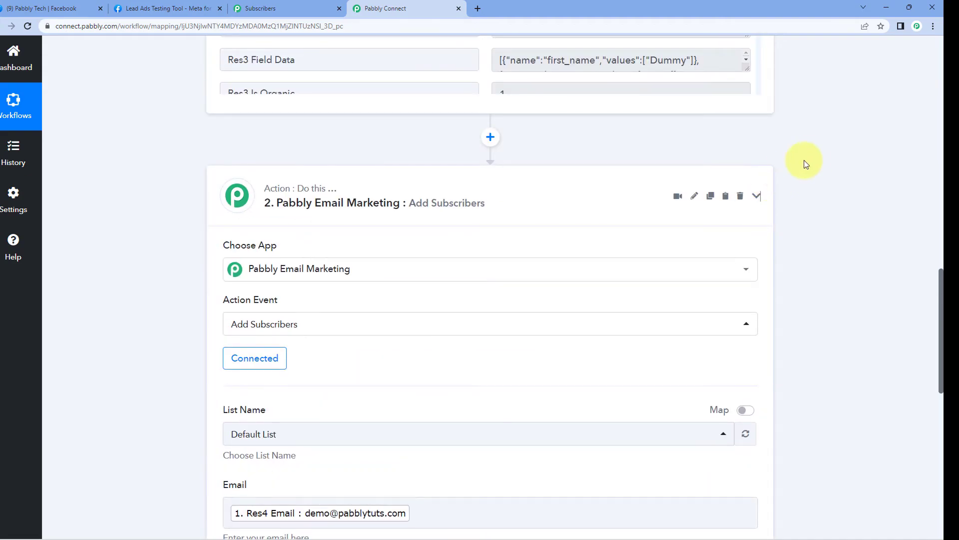
Step: Collapse the Facebook Lead Ads trigger step and return to the Lead Ads Testing Tool page
{"action": "scroll", "coordinate": [799, 165], "scroll_direction": "up", "scroll_amount": 10}
{"action": "left_click", "coordinate": [757, 124]}
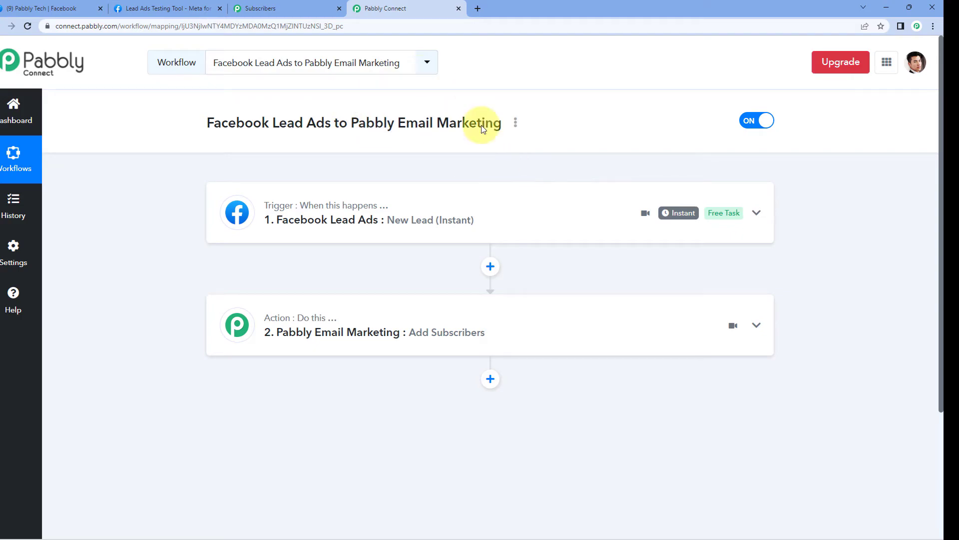
{"action": "left_click", "coordinate": [157, 7]}
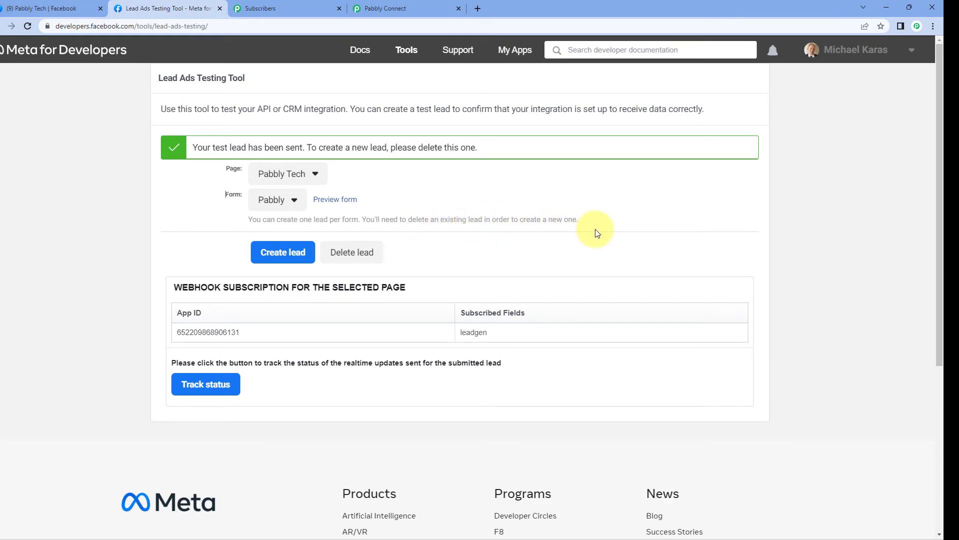
Step: Delete the old test lead, reload, and select the Pabbly Tech page with the Pabbly form
{"action": "left_click", "coordinate": [374, 260]}
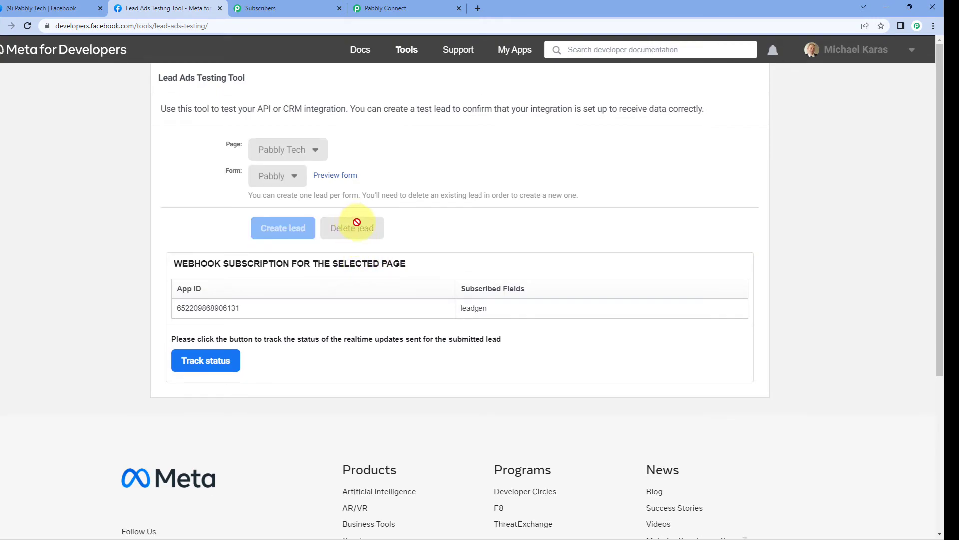
{"action": "left_click", "coordinate": [27, 28]}
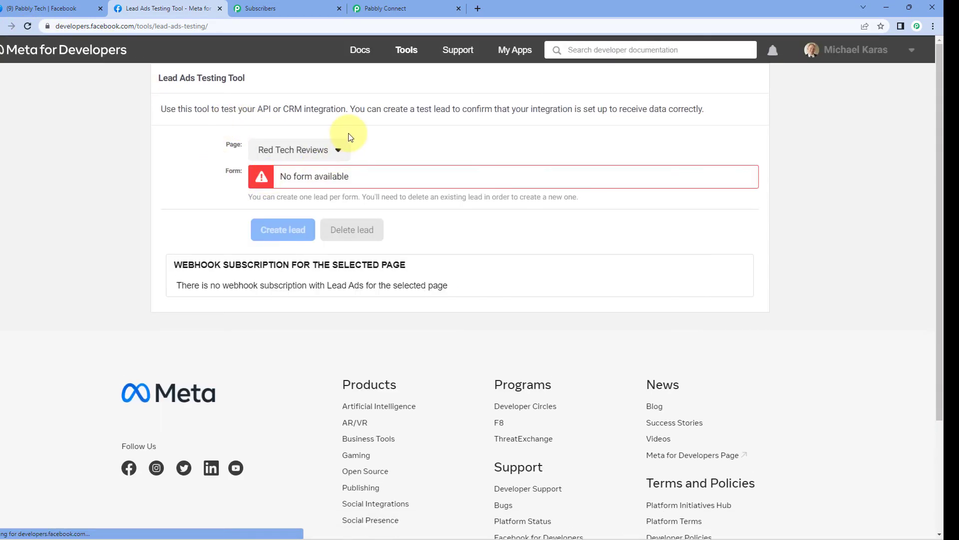
{"action": "left_click", "coordinate": [342, 148]}
{"action": "left_click", "coordinate": [300, 302]}
{"action": "left_click", "coordinate": [332, 181]}
{"action": "left_click", "coordinate": [307, 245]}
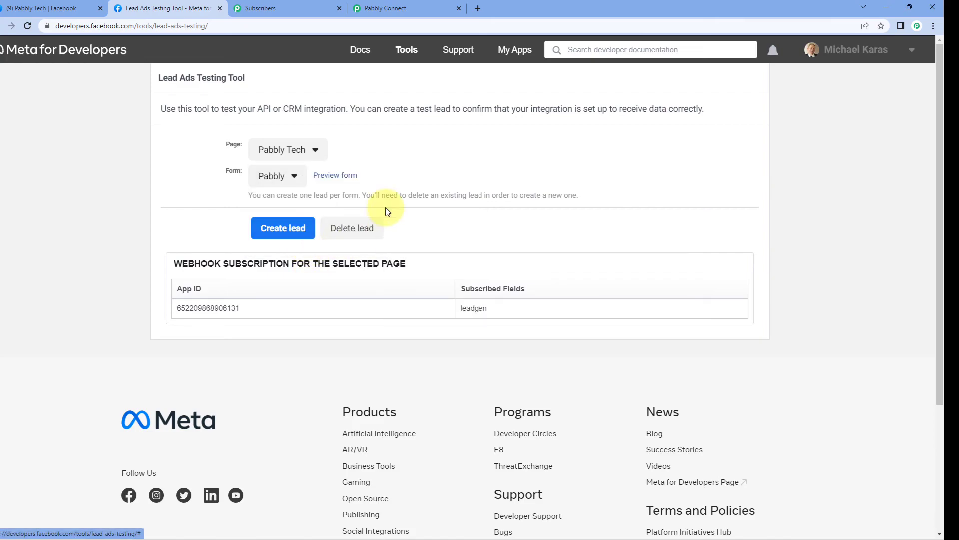
Step: Fill the Pabbly form preview with the test e-mail and submit the new Test User lead
{"action": "left_click", "coordinate": [344, 178]}
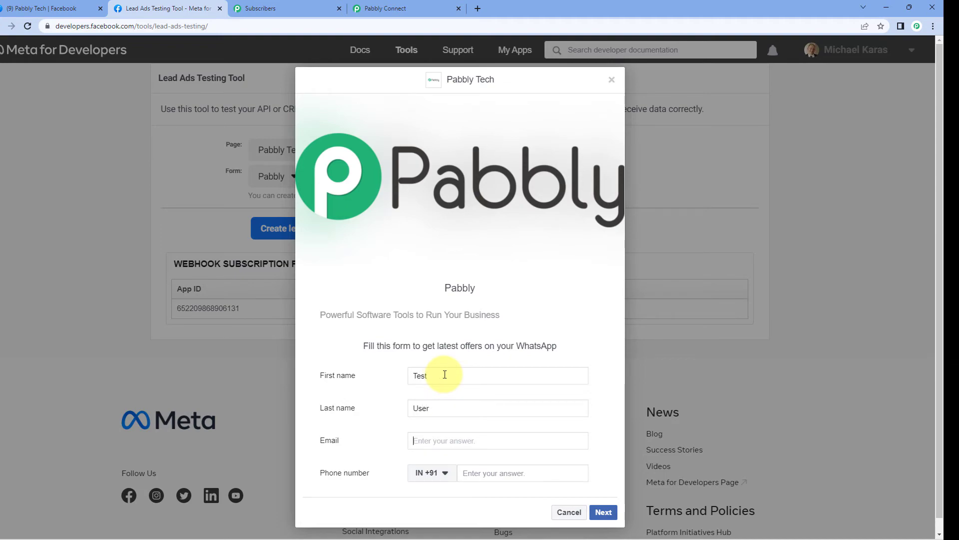
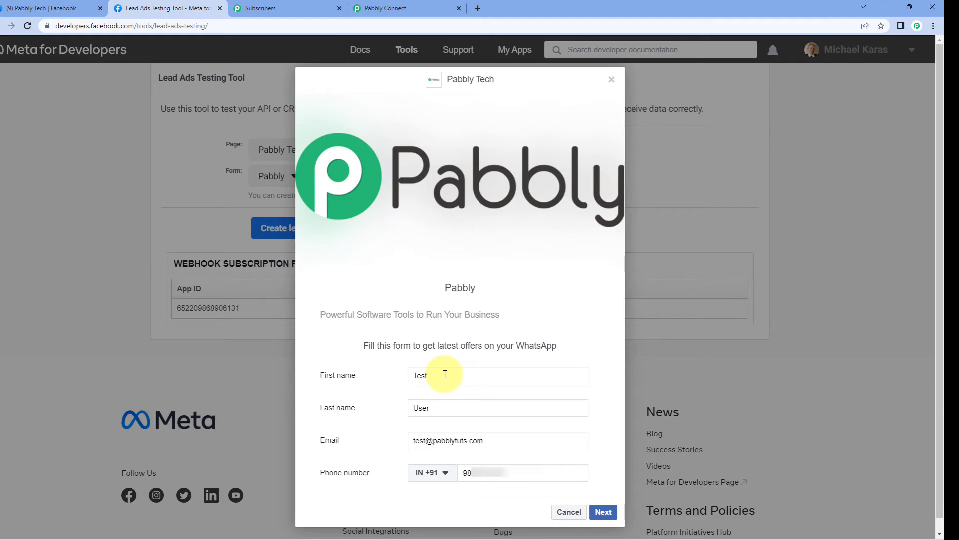
{"action": "left_click", "coordinate": [605, 513]}
{"action": "left_click", "coordinate": [601, 379]}
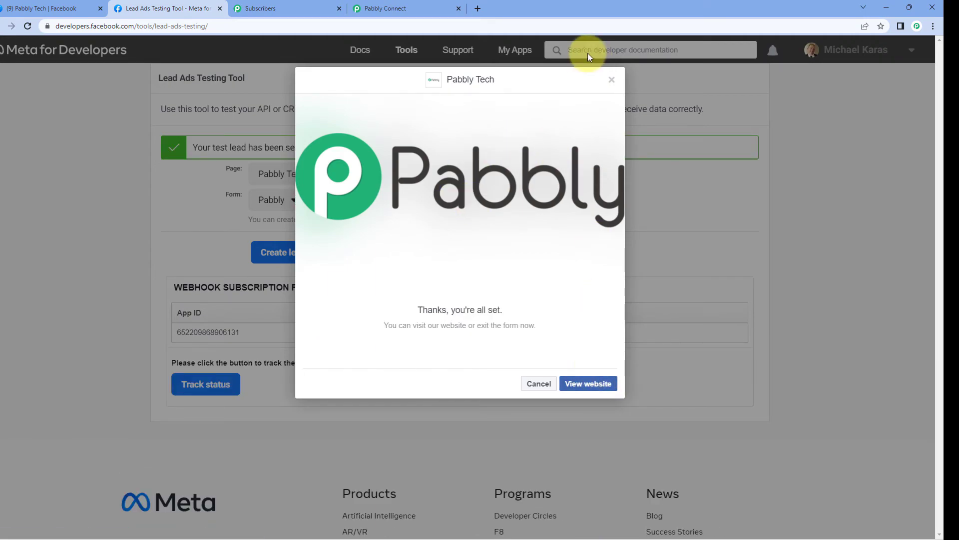
{"action": "left_click", "coordinate": [611, 81]}
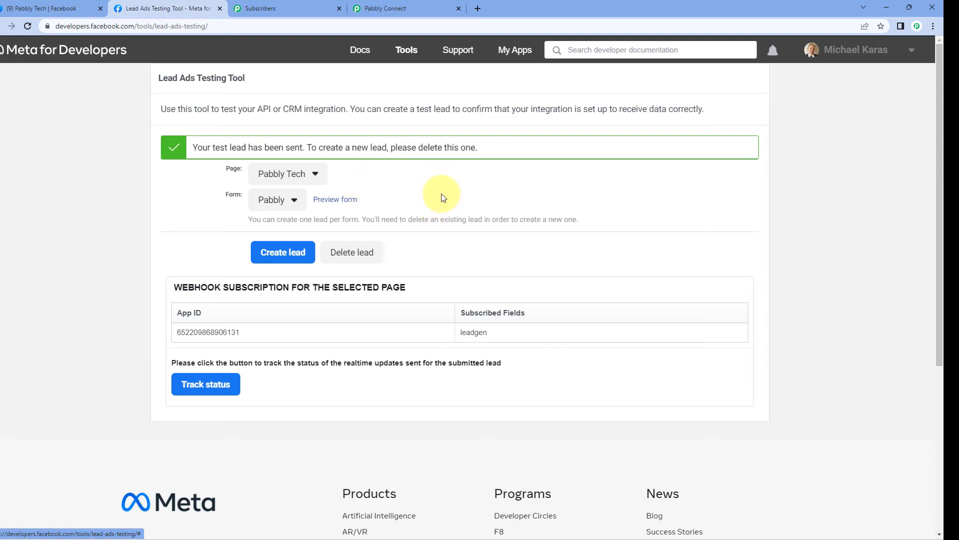
{"action": "left_click", "coordinate": [285, 7]}
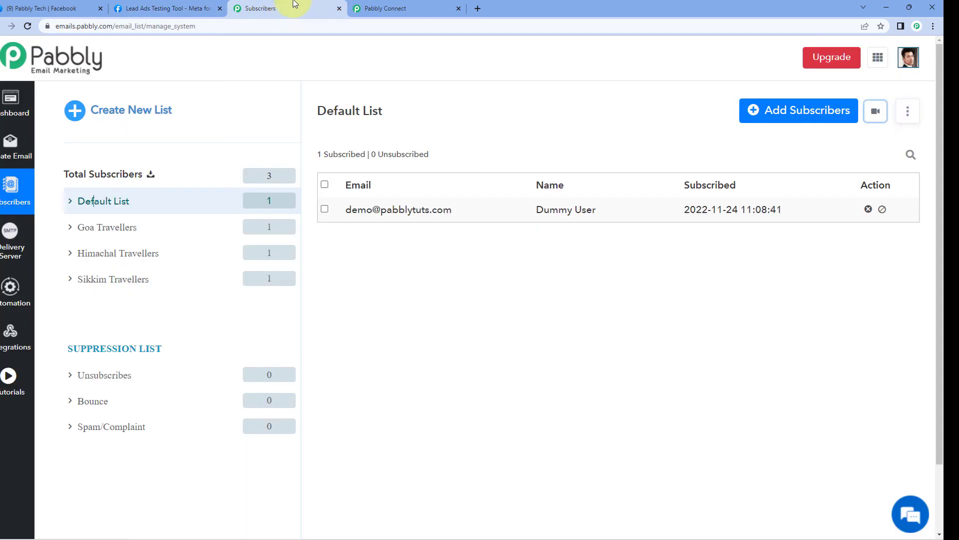
Step: Reload Subscribers and check the new Test User row and its e-mail in Default List
{"action": "left_click", "coordinate": [28, 26]}
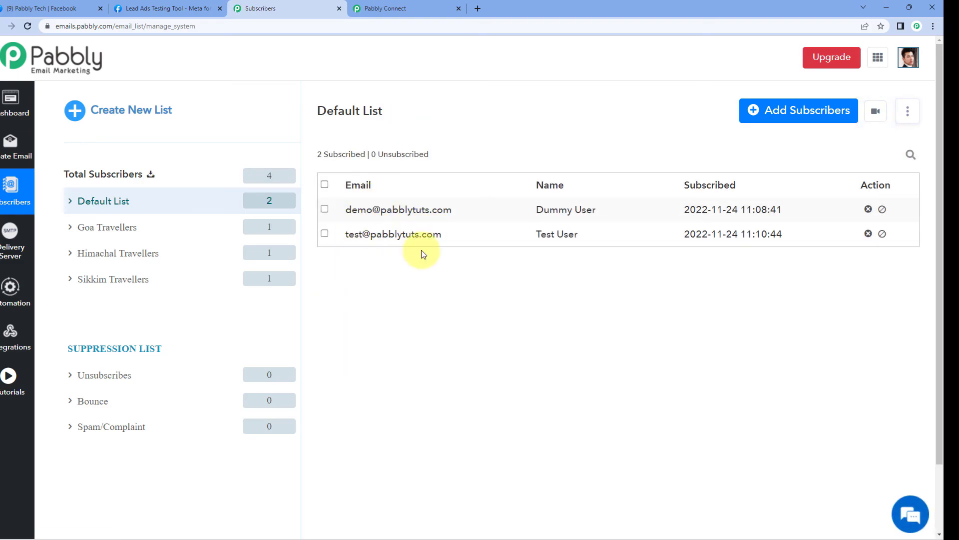
{"action": "left_click_drag", "start_coordinate": [344, 240], "coordinate": [445, 242]}
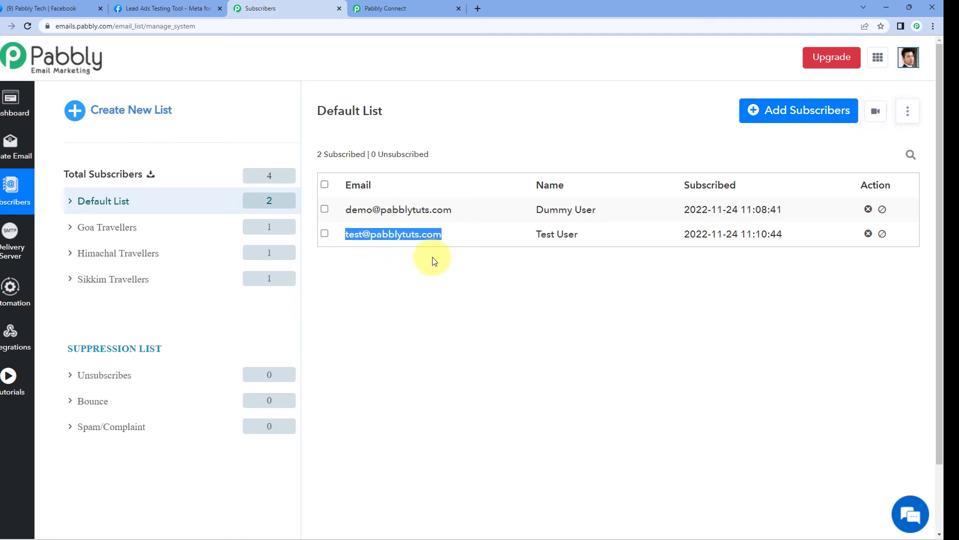
{"action": "left_click_drag", "start_coordinate": [534, 234], "coordinate": [315, 240]}
{"action": "left_click", "coordinate": [525, 242]}
{"action": "left_click", "coordinate": [405, 259]}
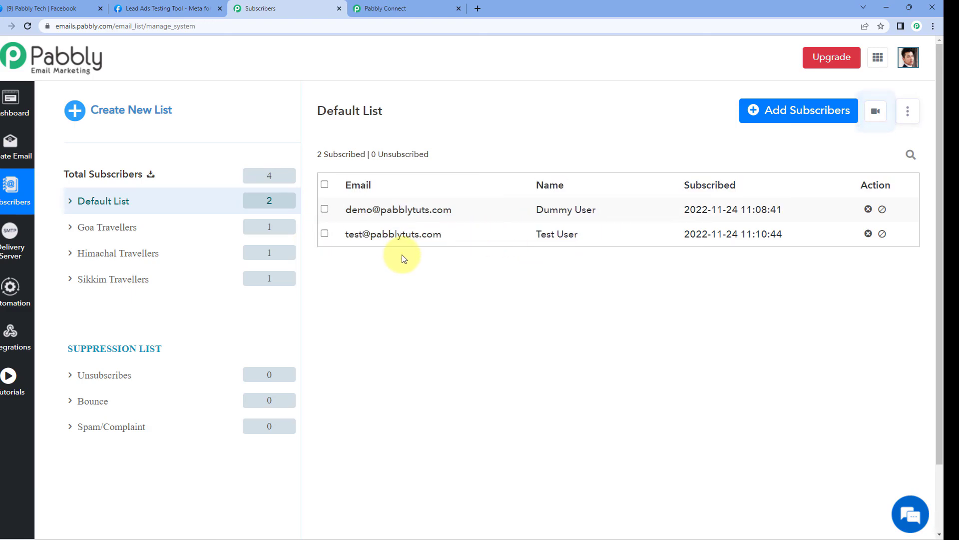
{"action": "left_click", "coordinate": [400, 9]}
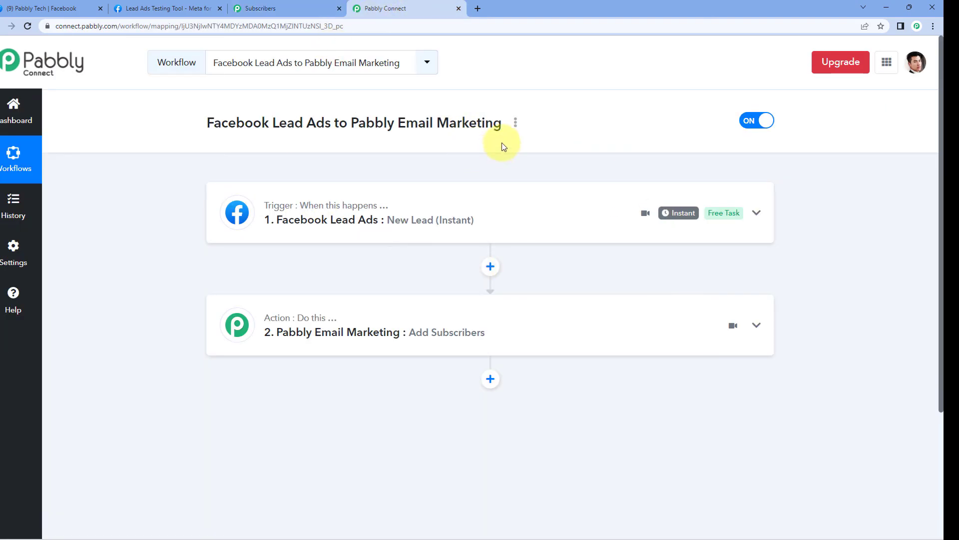